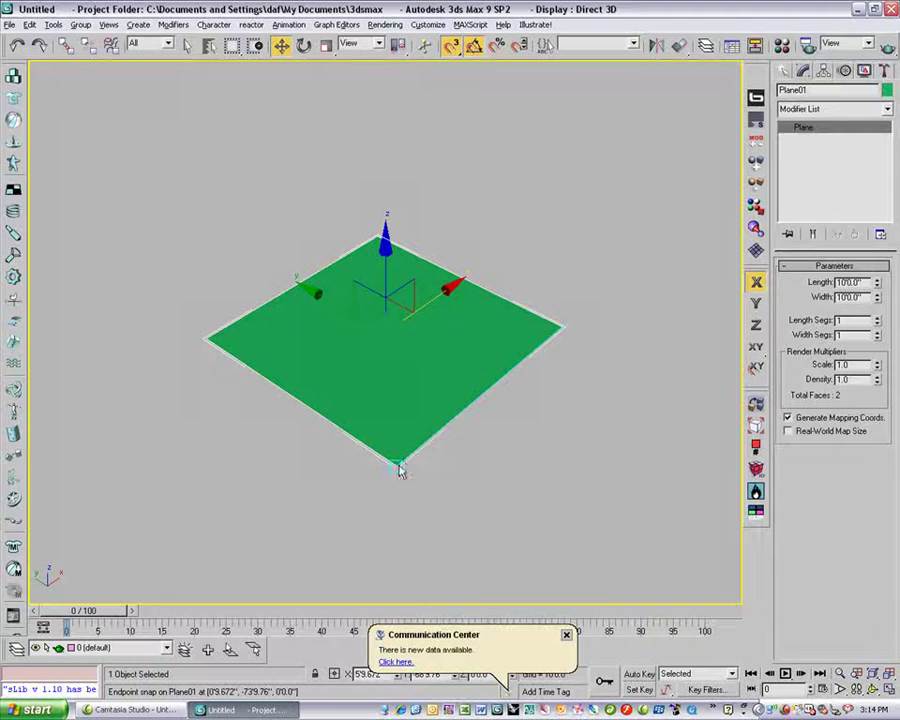
Clone the plane along X as 10 instances, snapped corner to corner to form a continuous row.
left_click_drag(398, 470, 560, 328, "shift")
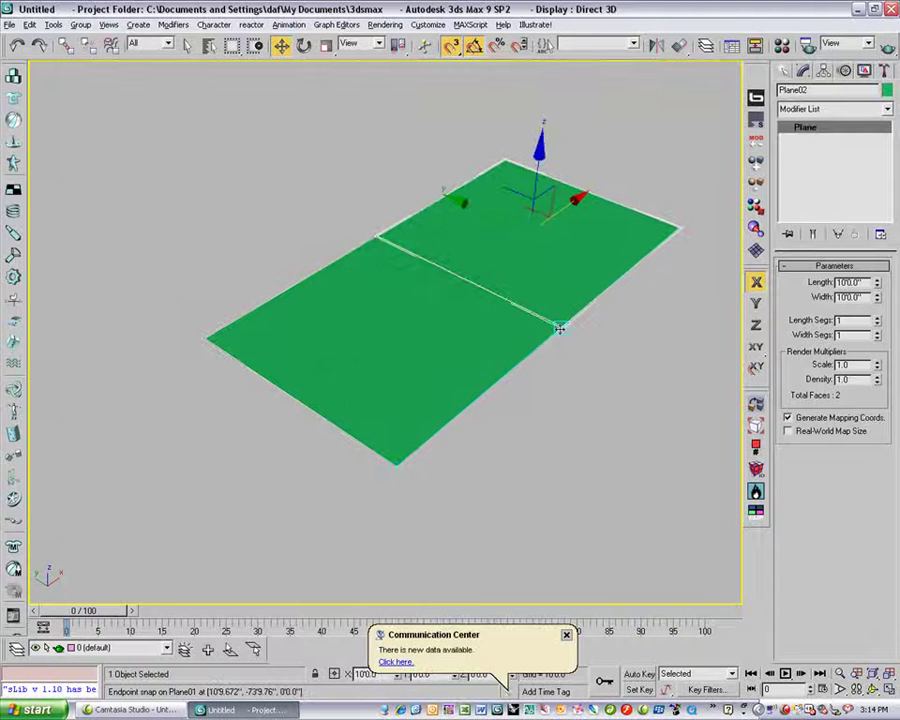
left_click(386, 328)
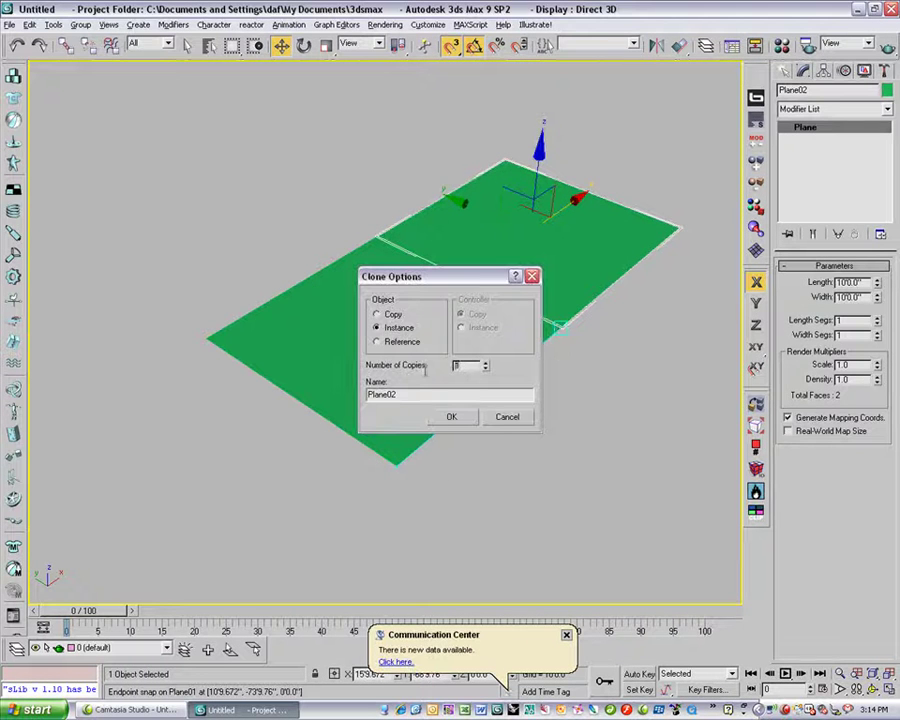
type("10")
left_click(451, 416)
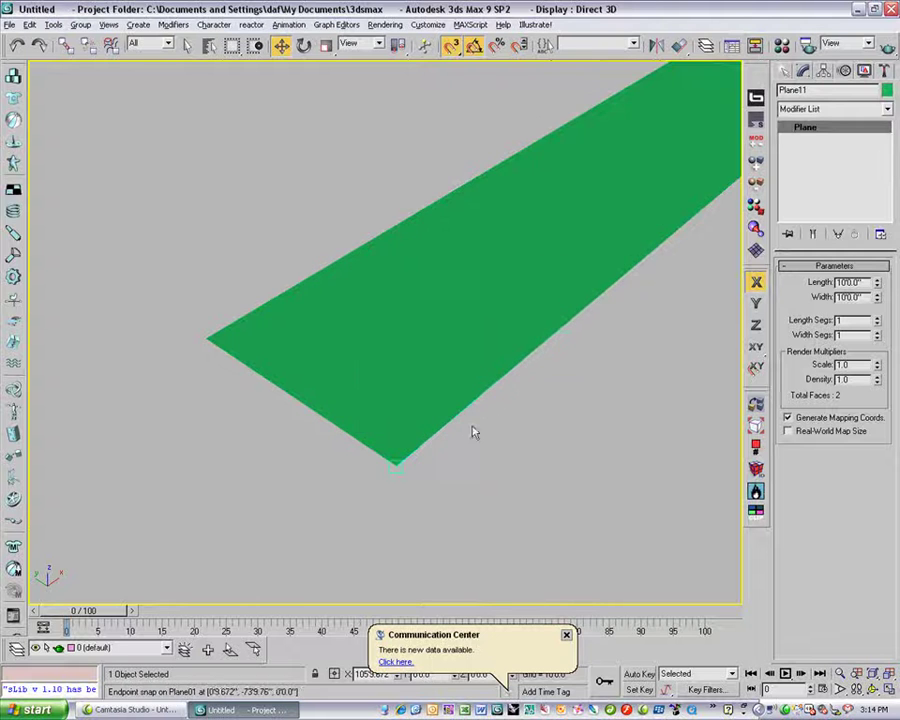
Select the whole row and clone it along Y as snapped instances to form an 11 by 11 grid of planes.
scroll(474, 428, "down", 3)
middle_click_drag(572, 350, 475, 420)
scroll(463, 440, "down", 6)
left_click_drag(306, 449, 604, 216)
left_click_drag(357, 393, 335, 380, "shift")
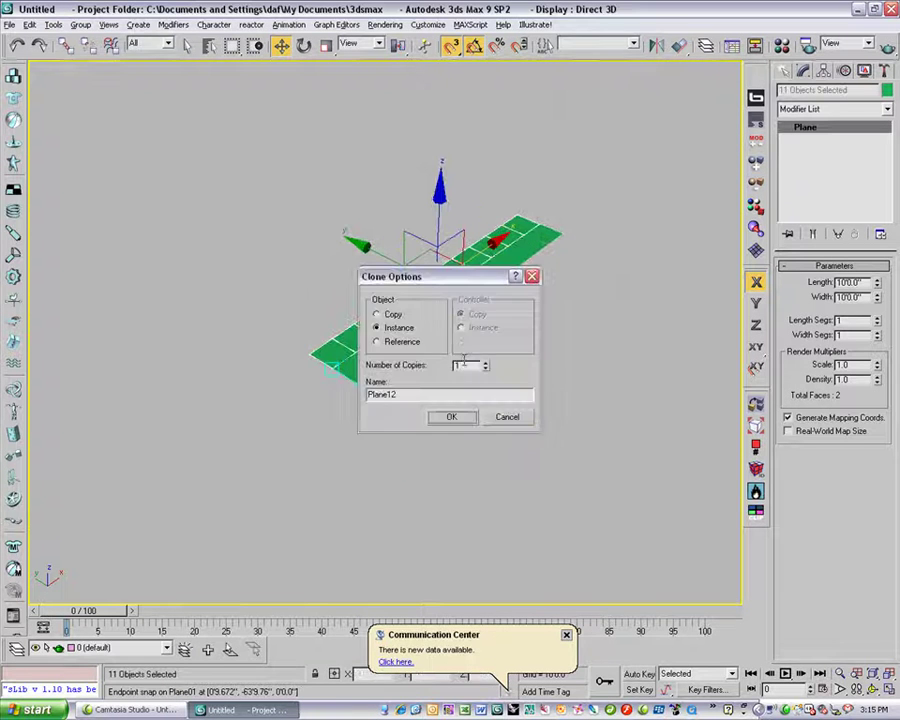
left_click(458, 418)
Try reducing the front corner plane's length to 5'6" and width to 6'4.8", and undo both changes.
left_click(364, 376)
left_click_drag(878, 284, 877, 325)
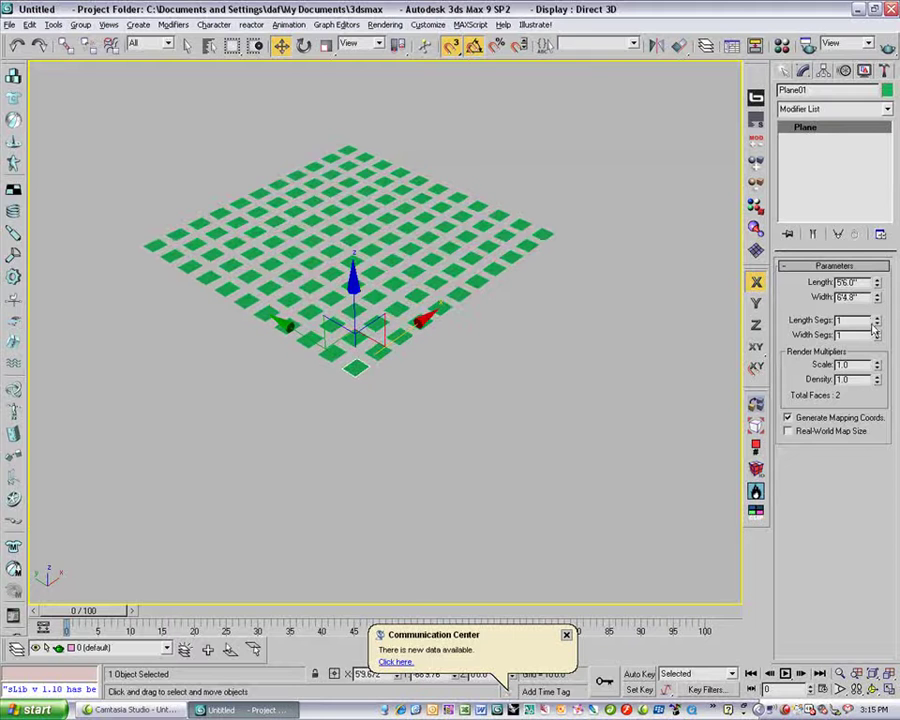
key("ctrl+z")
key("ctrl+z")
Select all the planes in the grid and apply one Displace modifier to them.
middle_click_drag(446, 229, 462, 231)
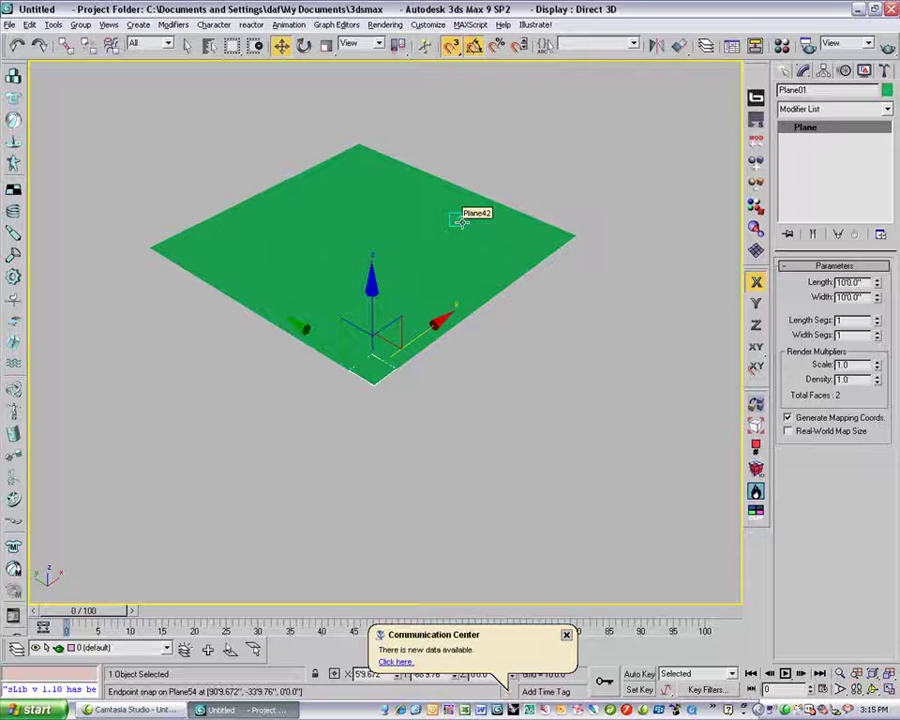
middle_click_drag(536, 275, 532, 289, "alt")
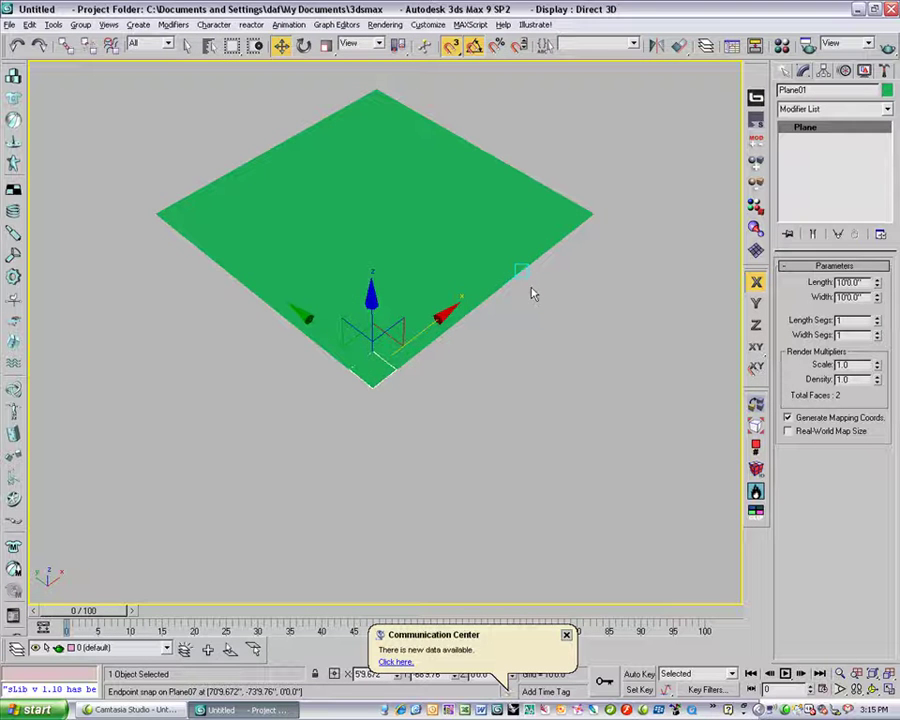
left_click_drag(532, 293, 508, 323)
middle_click_drag(491, 332, 490, 325)
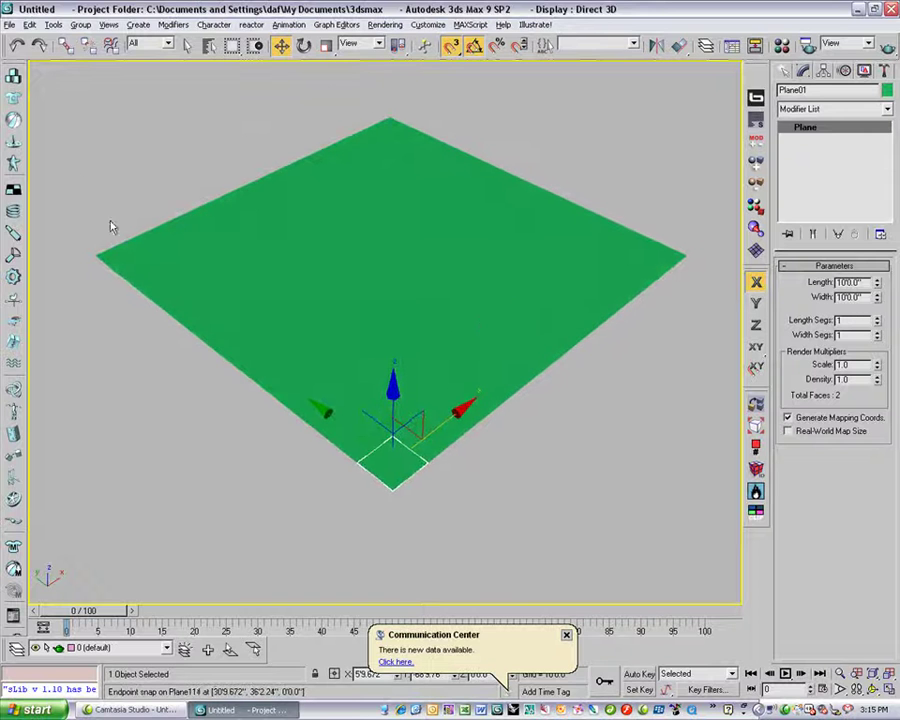
scroll(134, 228, "down", 4)
left_click_drag(174, 156, 670, 502)
left_click(840, 108)
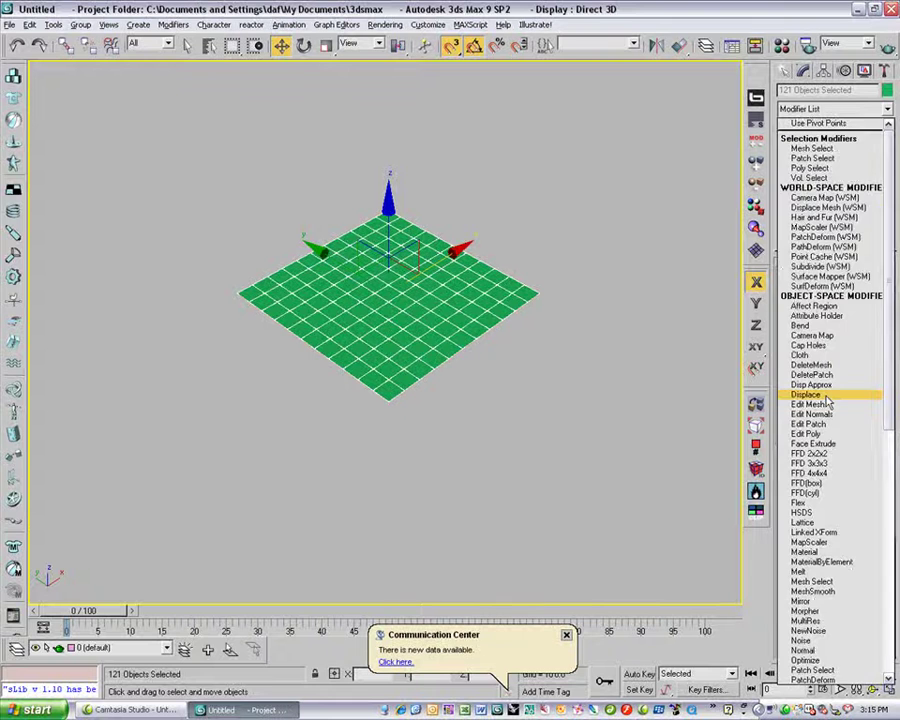
left_click(826, 396)
Open the Material Editor and set the production renderer to Default Scanline Renderer.
middle_click_drag(508, 310, 452, 316)
scroll(458, 321, "up", 2)
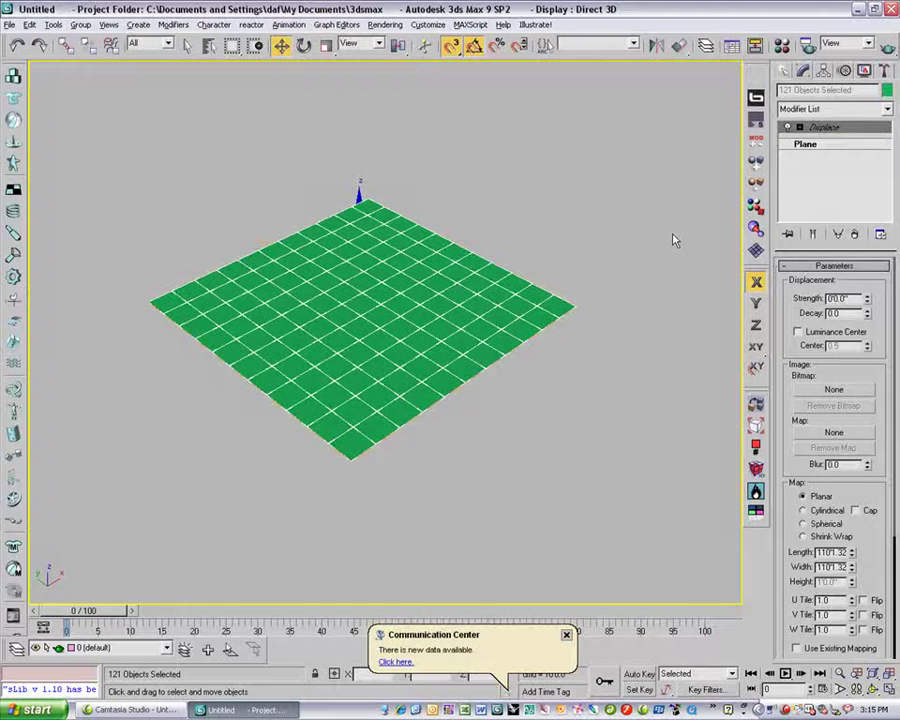
left_click(780, 46)
left_click_drag(176, 276, 540, 141)
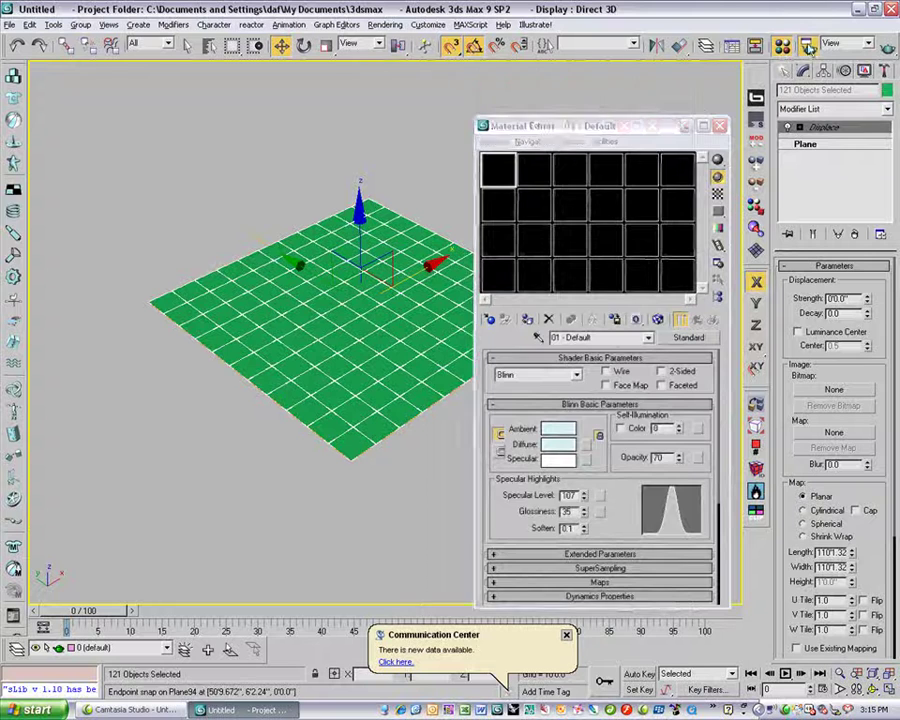
left_click(807, 44)
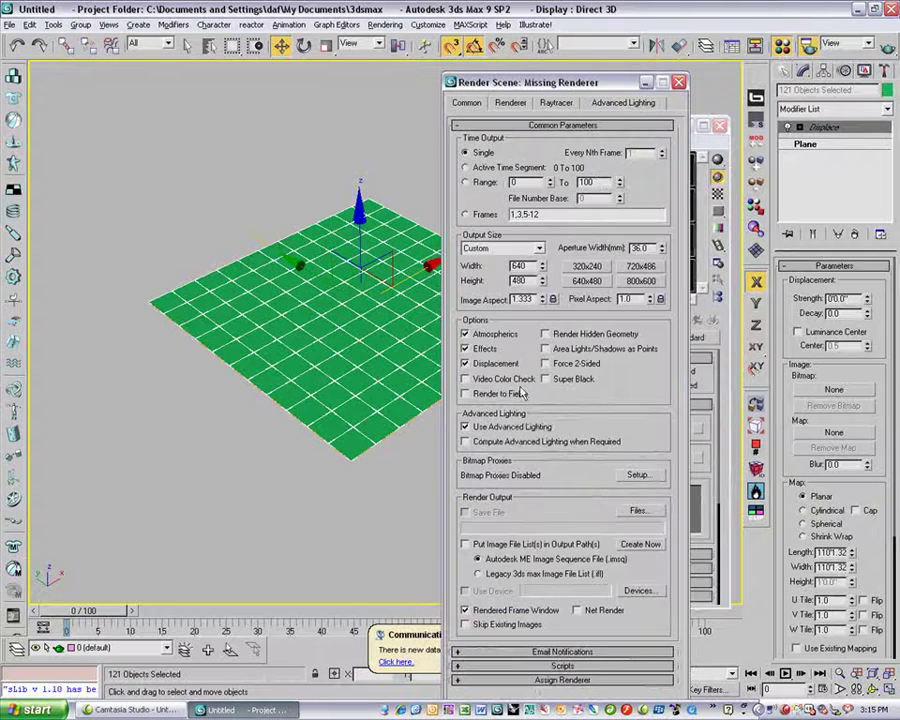
left_click(603, 681)
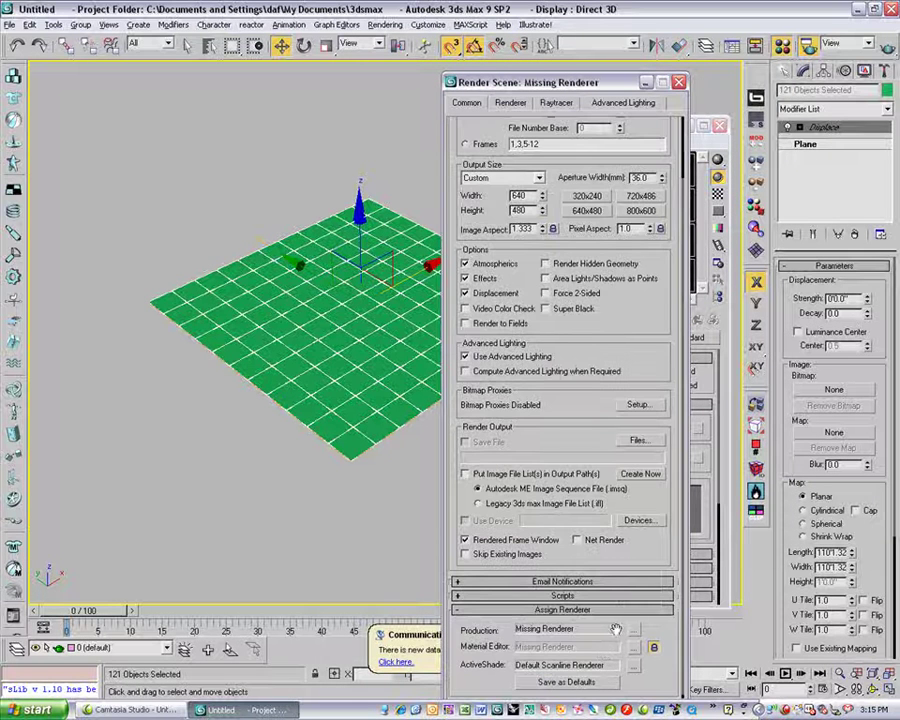
left_click(633, 629)
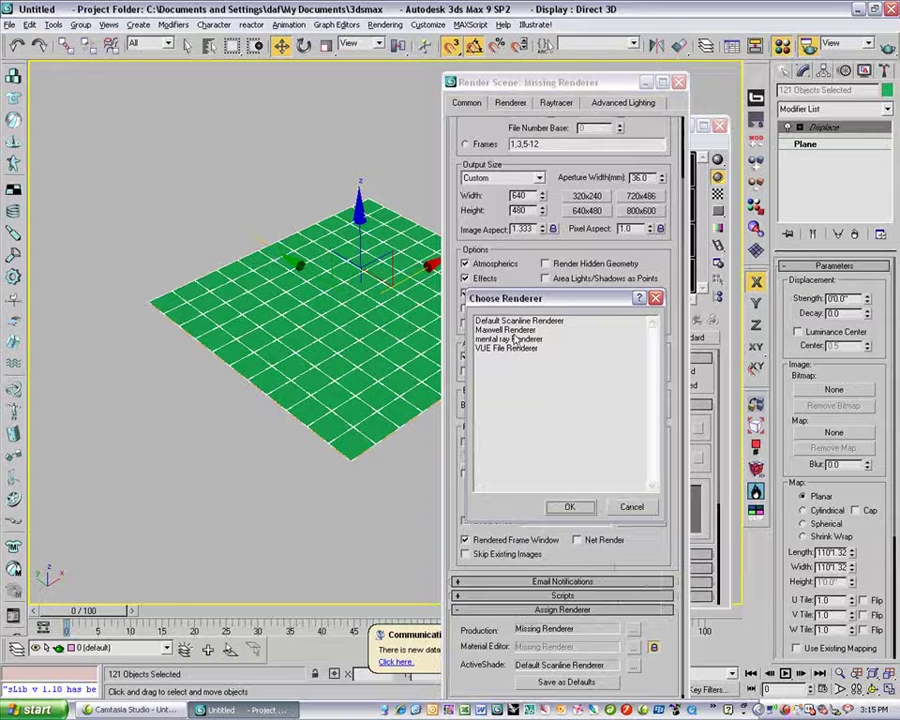
left_click(517, 321)
left_click(569, 506)
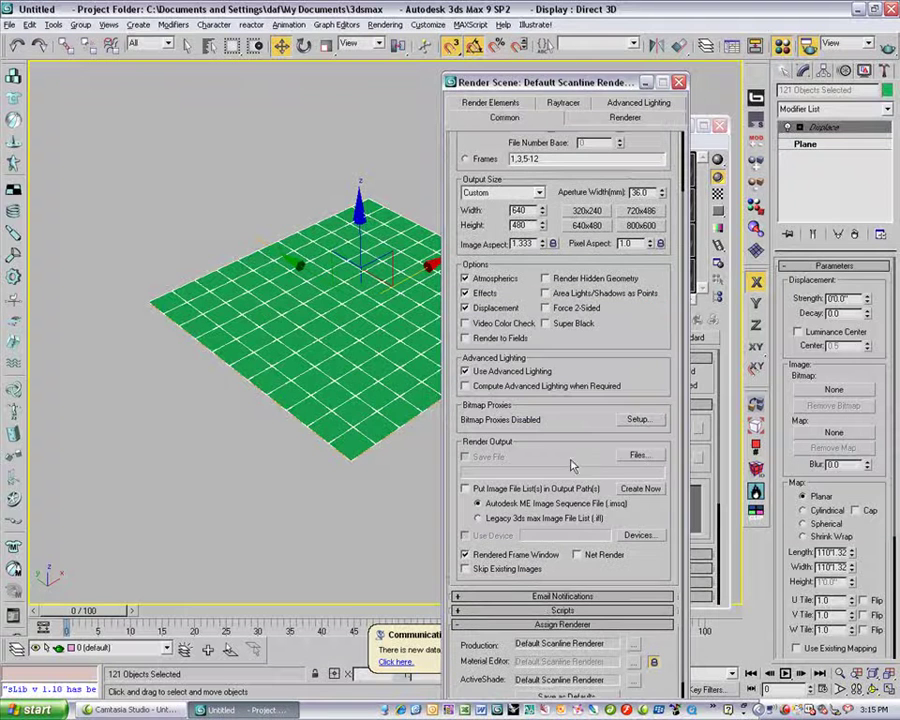
scroll(648, 646, "down", 1)
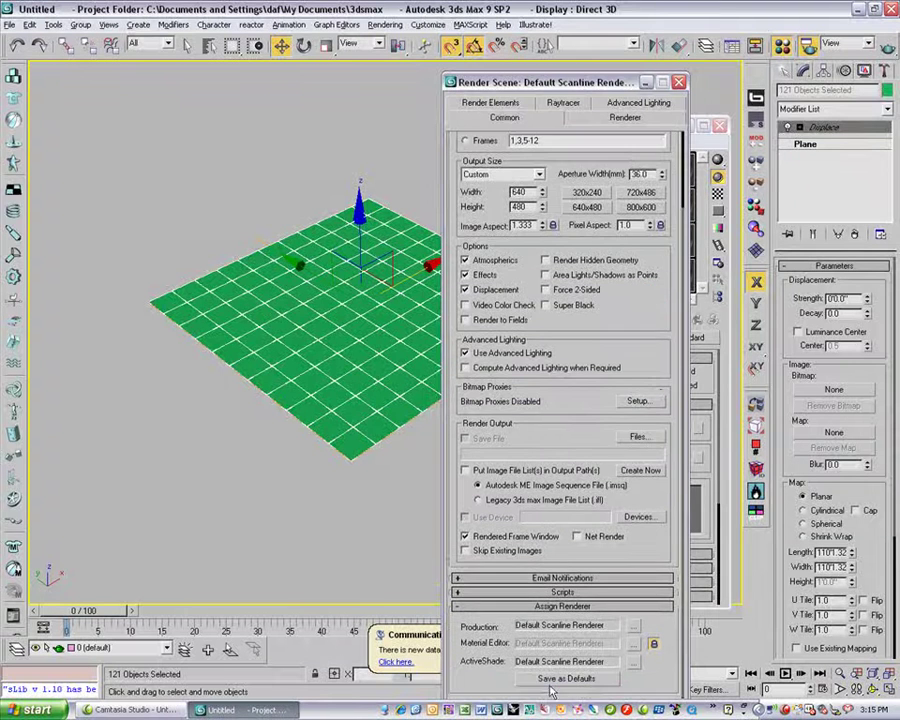
left_click(679, 84)
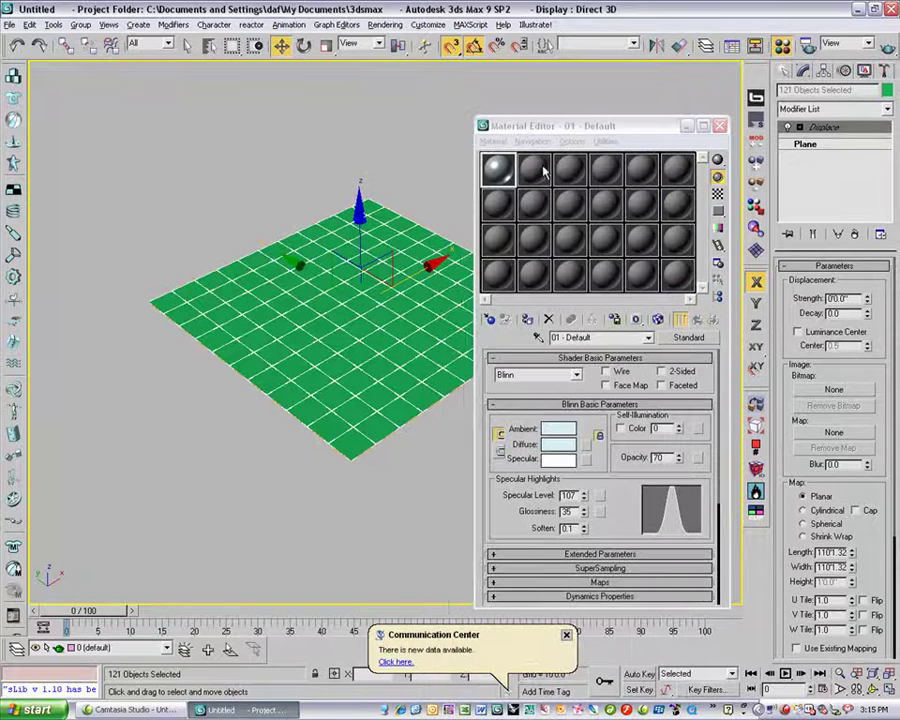
Load a new Gradient Ramp map into the second material sample slot.
left_click(534, 172)
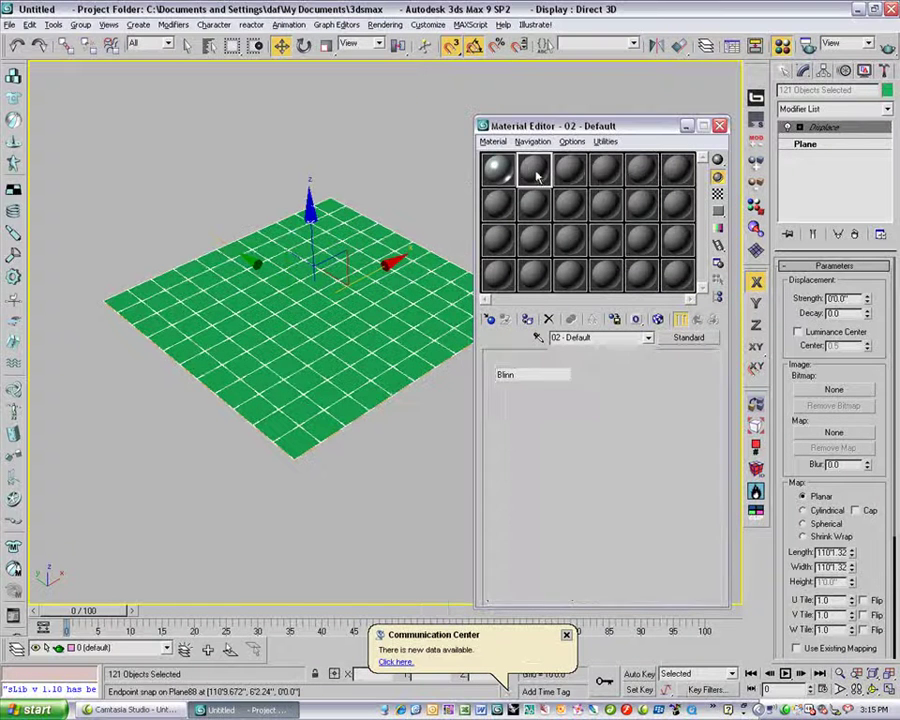
left_click(492, 321)
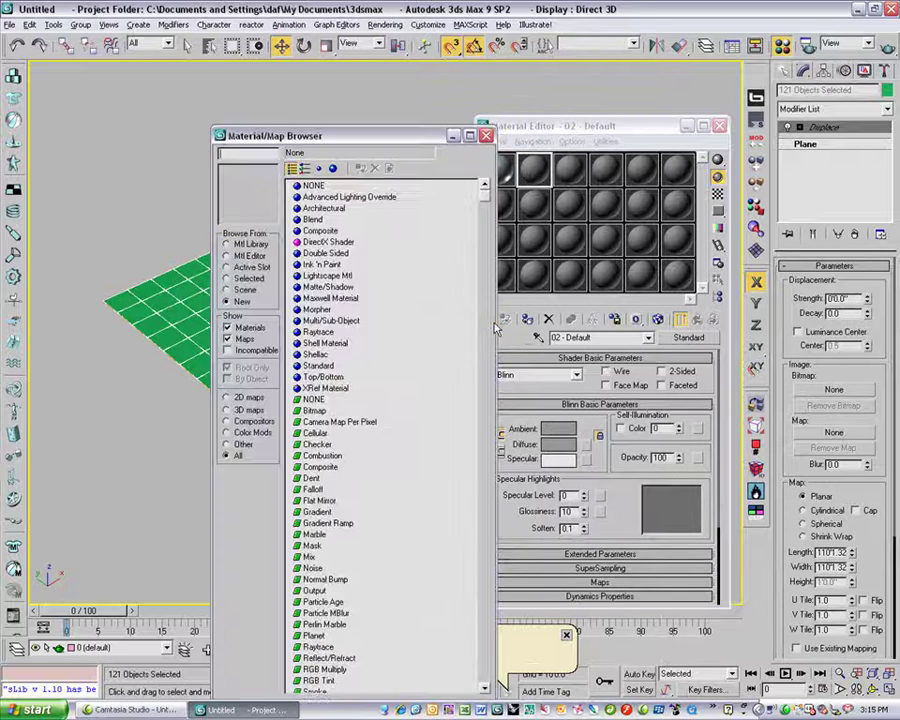
left_click_drag(356, 136, 344, 10)
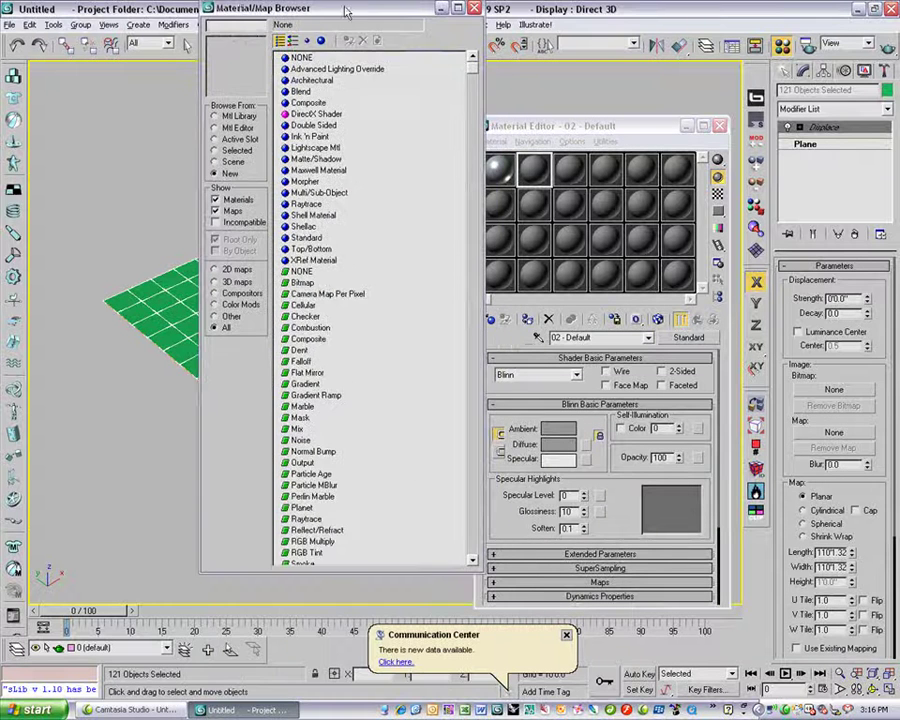
left_click(313, 396)
double_click(310, 396)
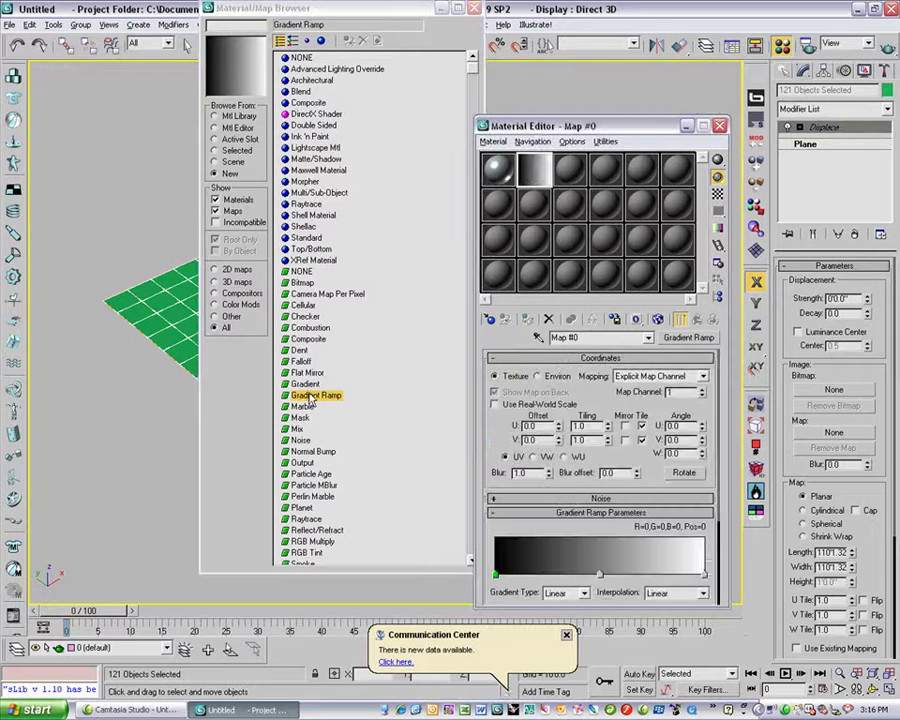
left_click(474, 10)
middle_click_drag(372, 210, 360, 235)
left_click_drag(628, 126, 635, 77)
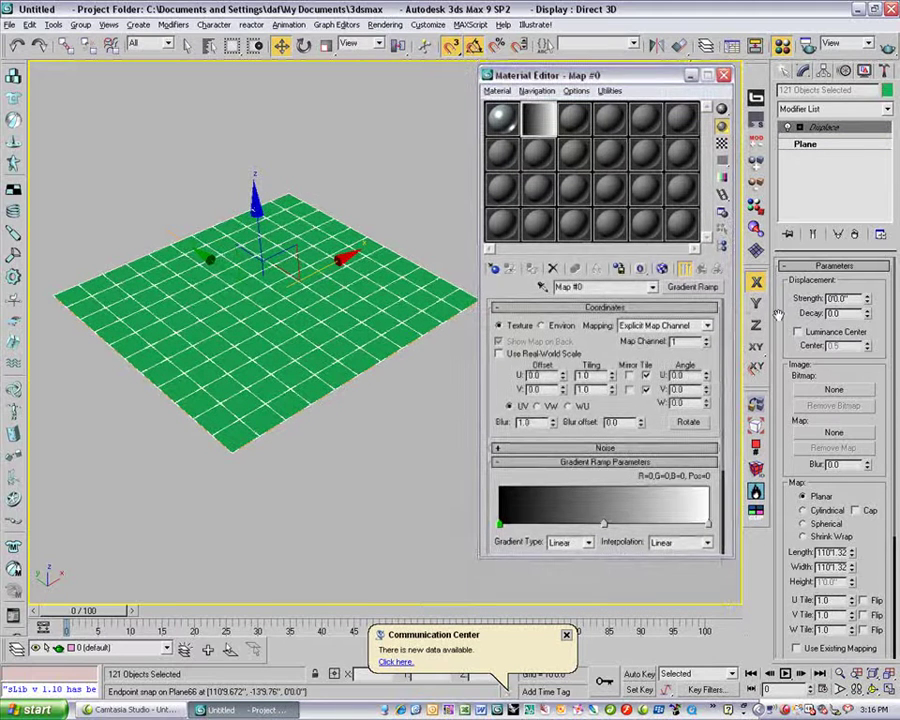
Assign the Gradient Ramp as an instance to the Displace modifier's map and set the displacement strength to 100'.
left_click_drag(531, 117, 832, 435)
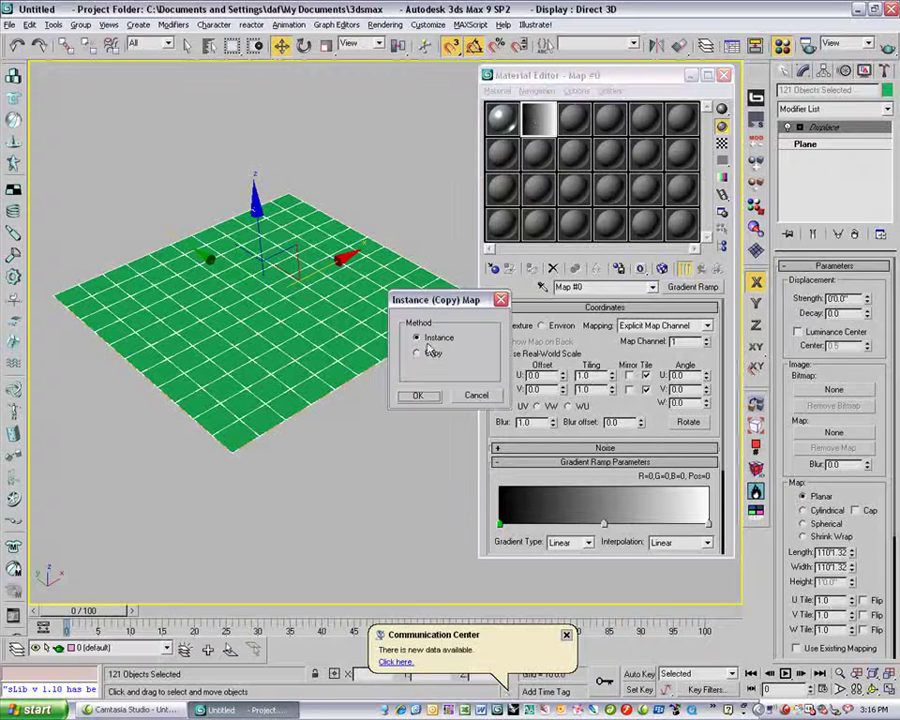
left_click(416, 397)
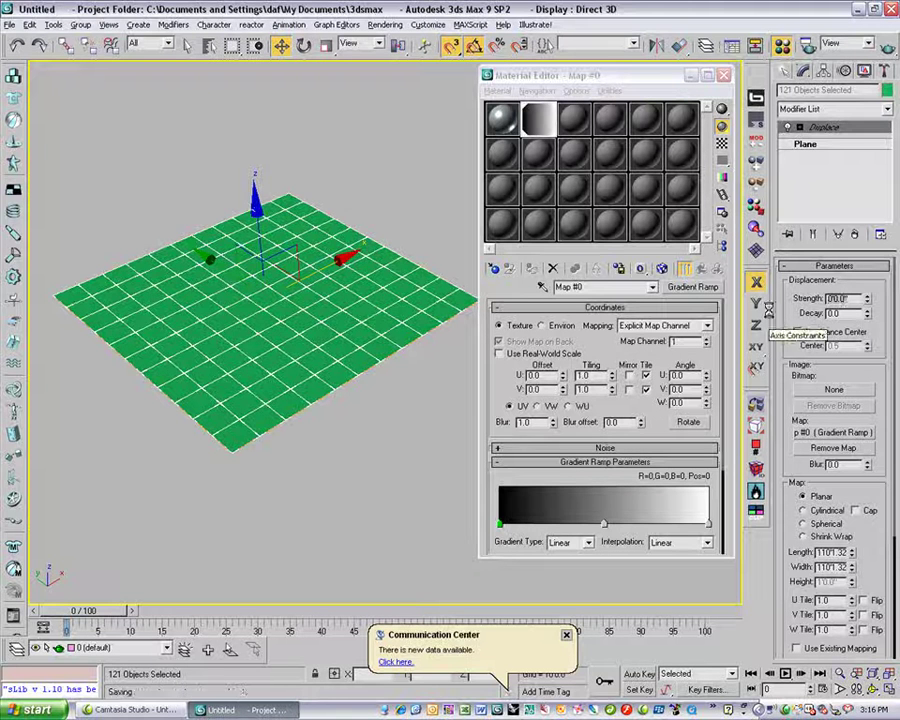
type("5")
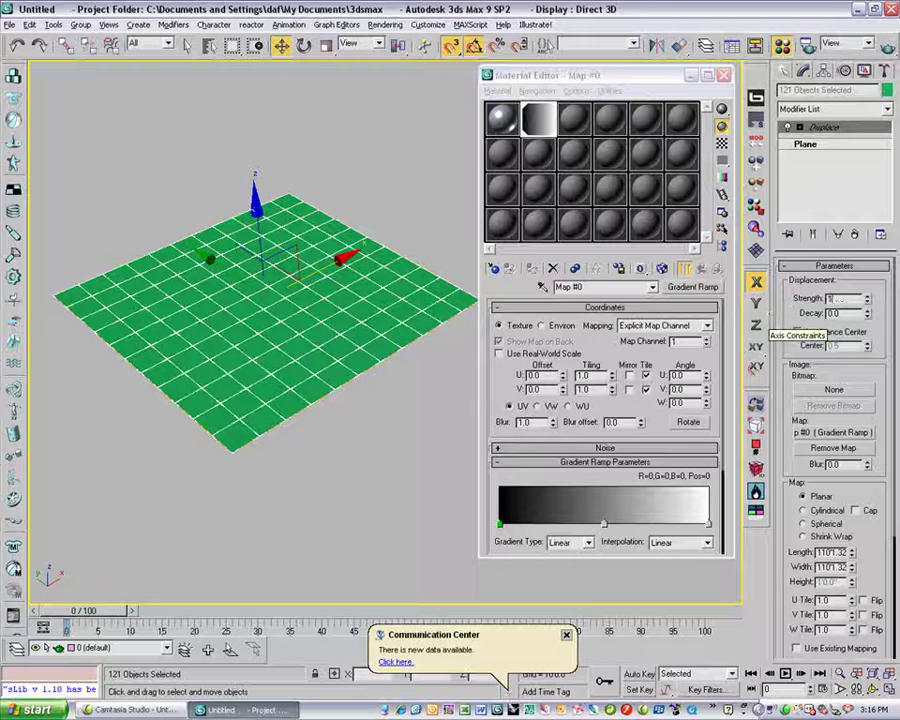
type("00")
key("Return")
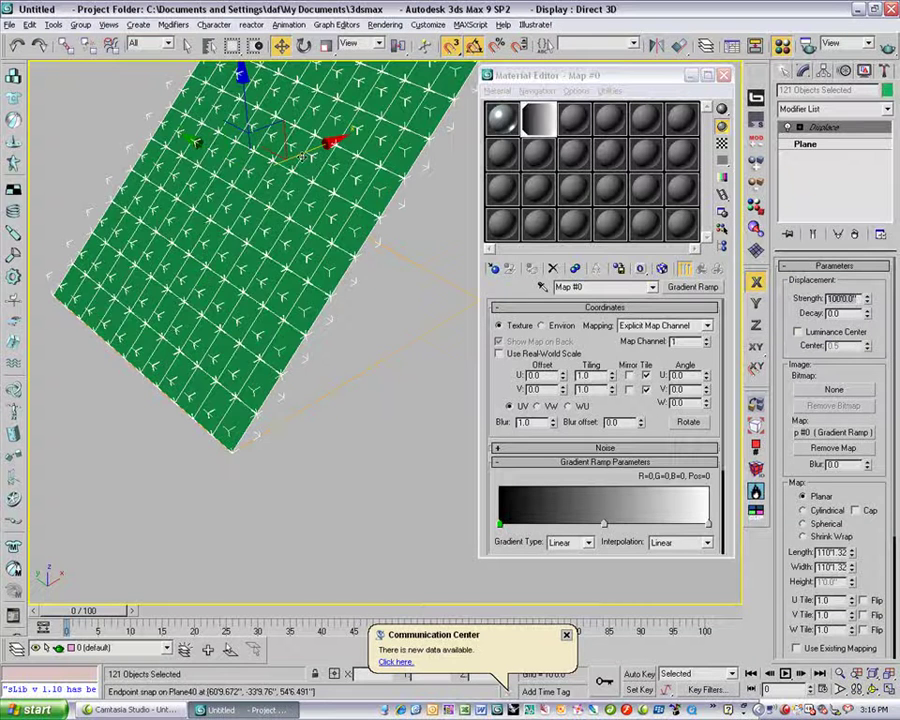
middle_click_drag(283, 236, 378, 283, "alt")
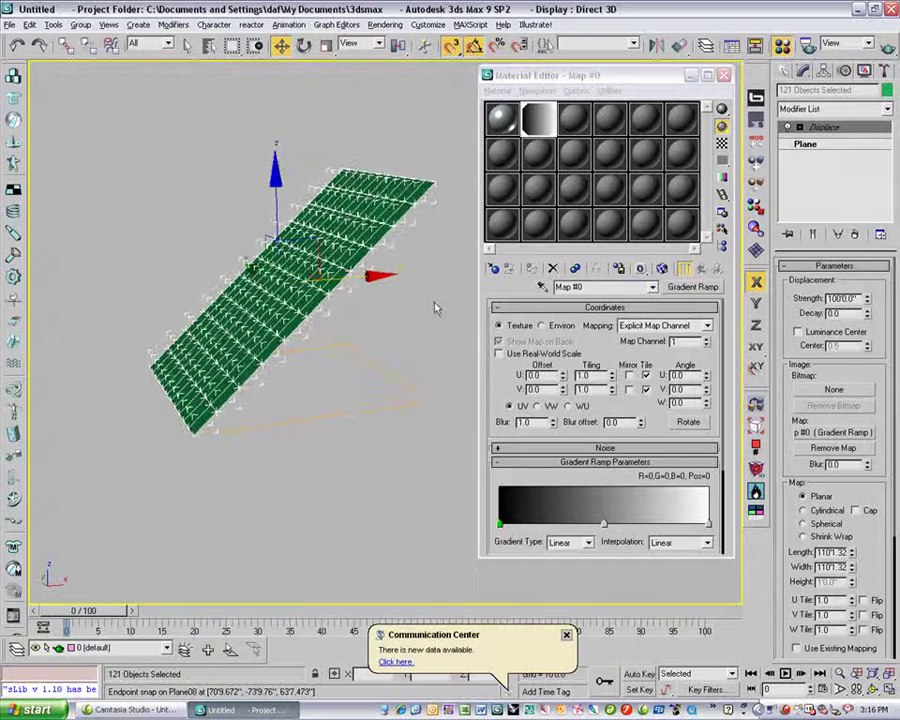
Use the Gradient Ramp as the third material's diffuse map and apply that material to all planes, shown in the viewport.
left_click(561, 128)
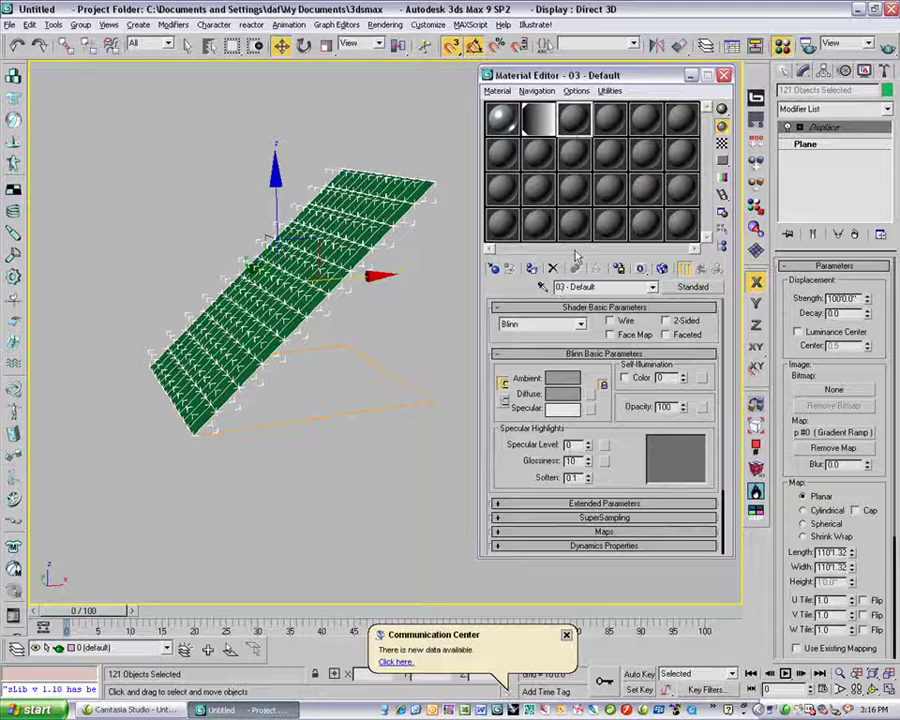
left_click_drag(537, 128, 590, 397)
left_click(576, 358)
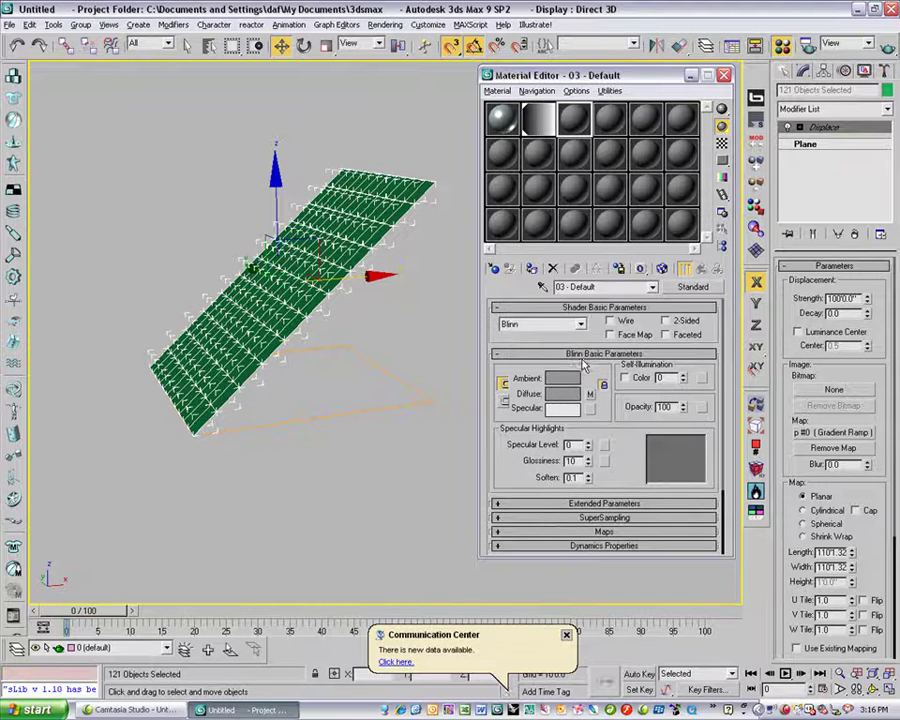
left_click(533, 270)
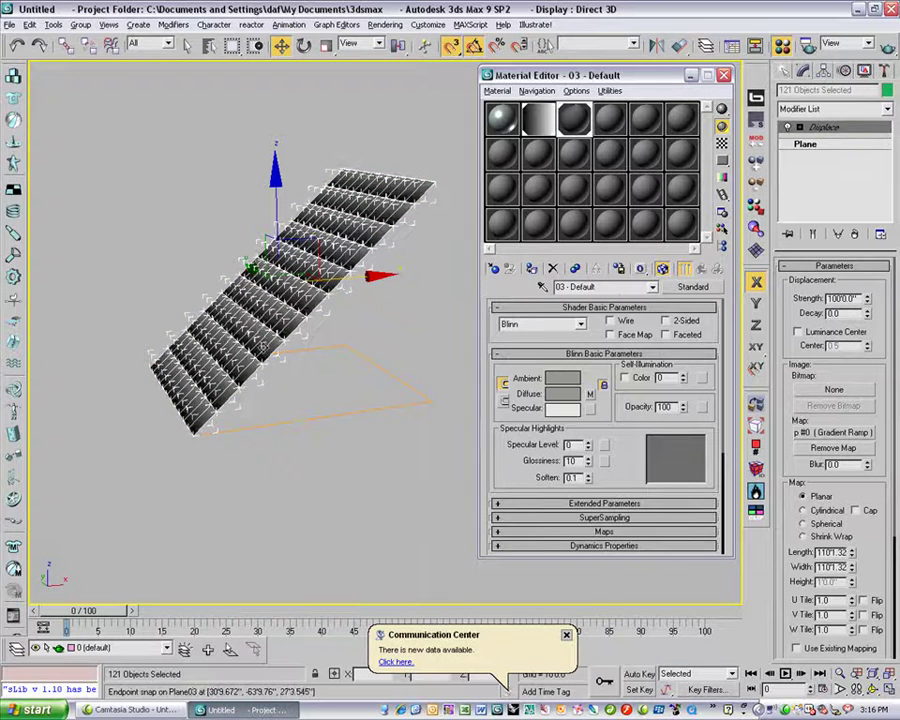
middle_click_drag(263, 346, 318, 352, "alt")
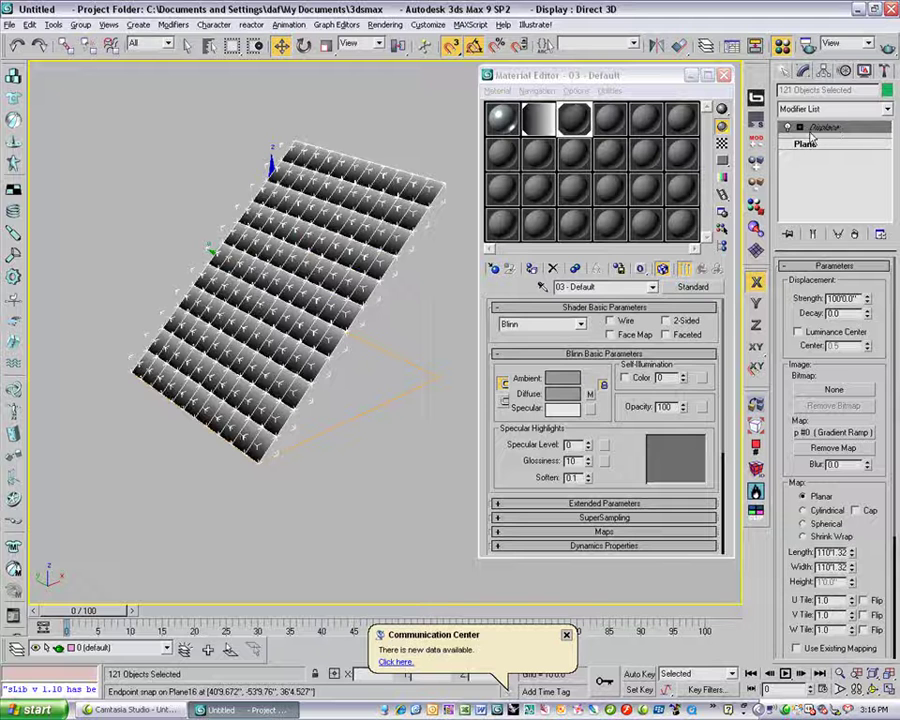
Turn off the Displace modifier and add a planar UVW Map modifier above it, fitted to the whole plane grid.
left_click(787, 128)
left_click(806, 145)
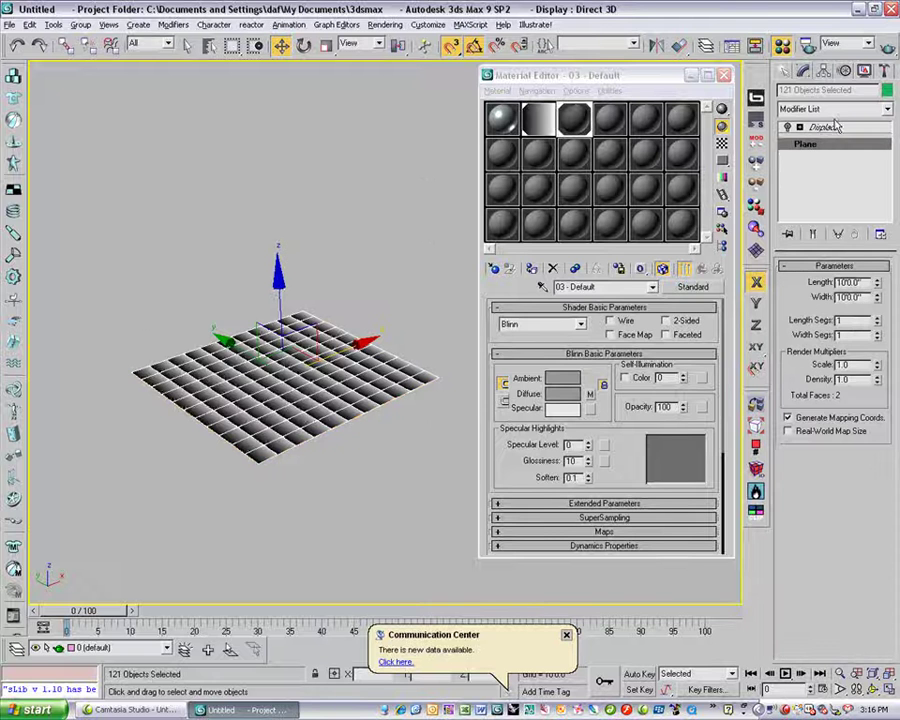
left_click(825, 127)
left_click(886, 108)
scroll(830, 450, "down", 15)
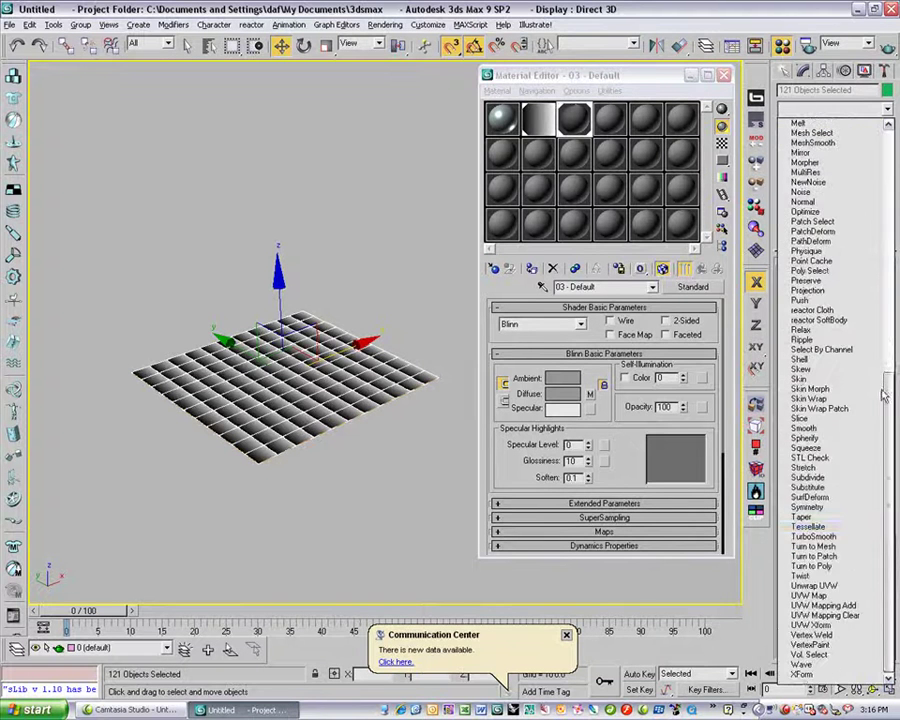
left_click(818, 596)
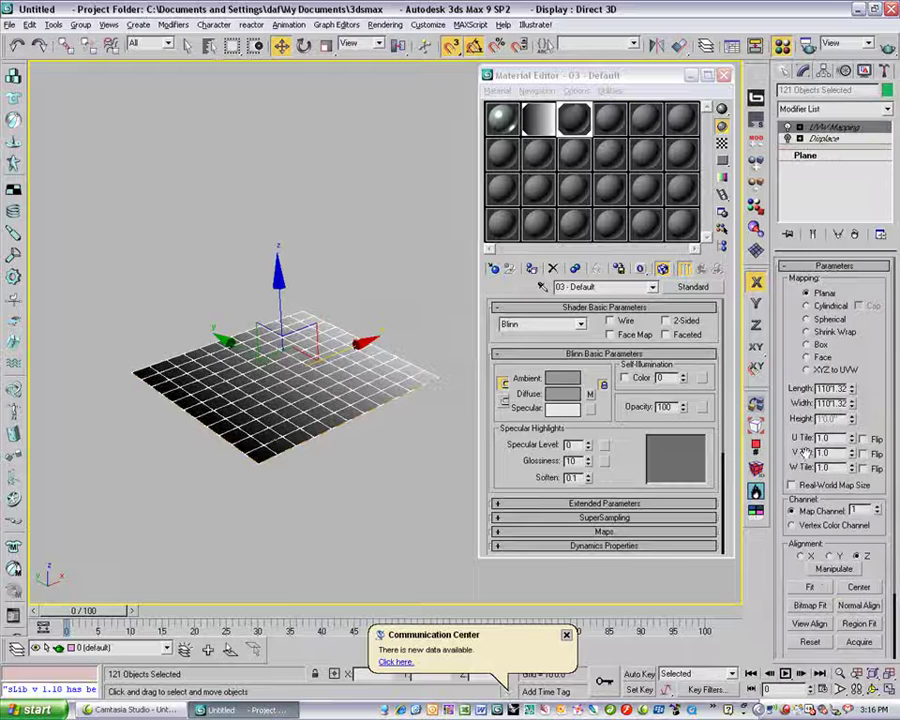
left_click(805, 588)
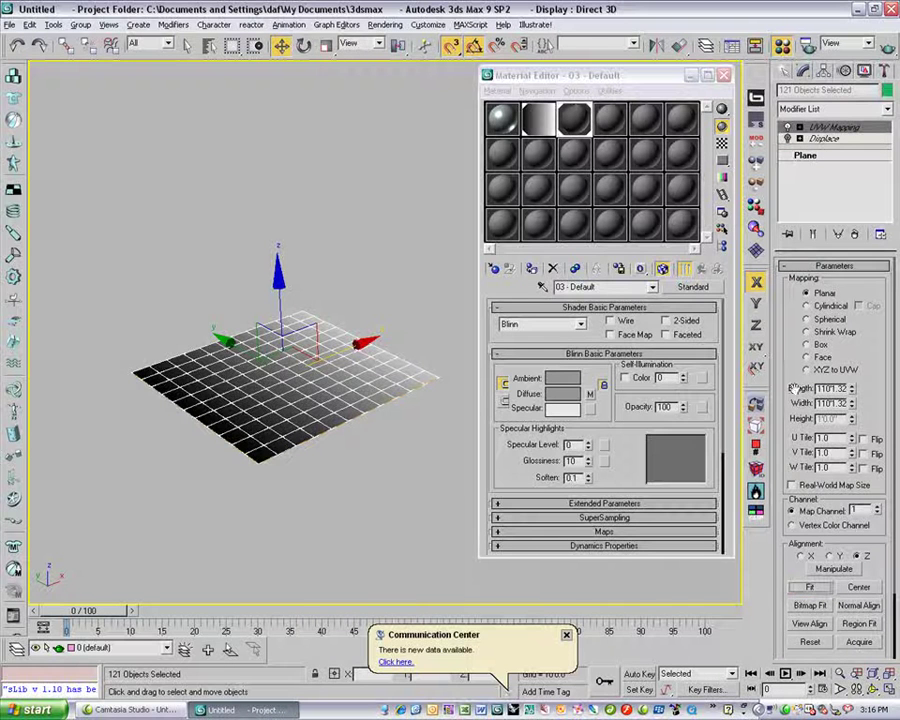
Turn the Displace modifier back on for all planes and set its decay to 0.
left_click(787, 139)
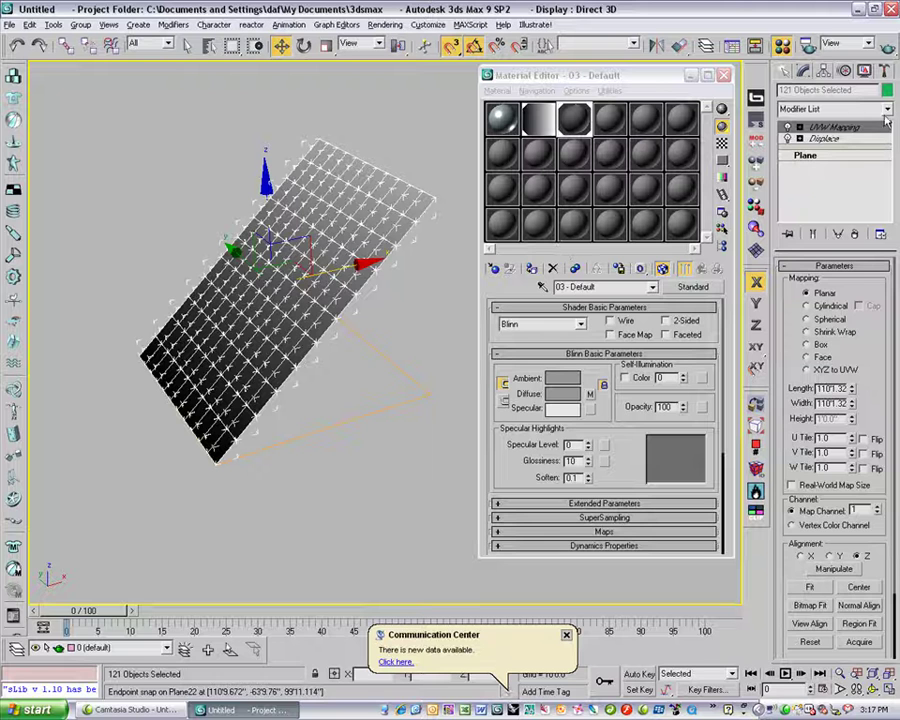
left_click(860, 138)
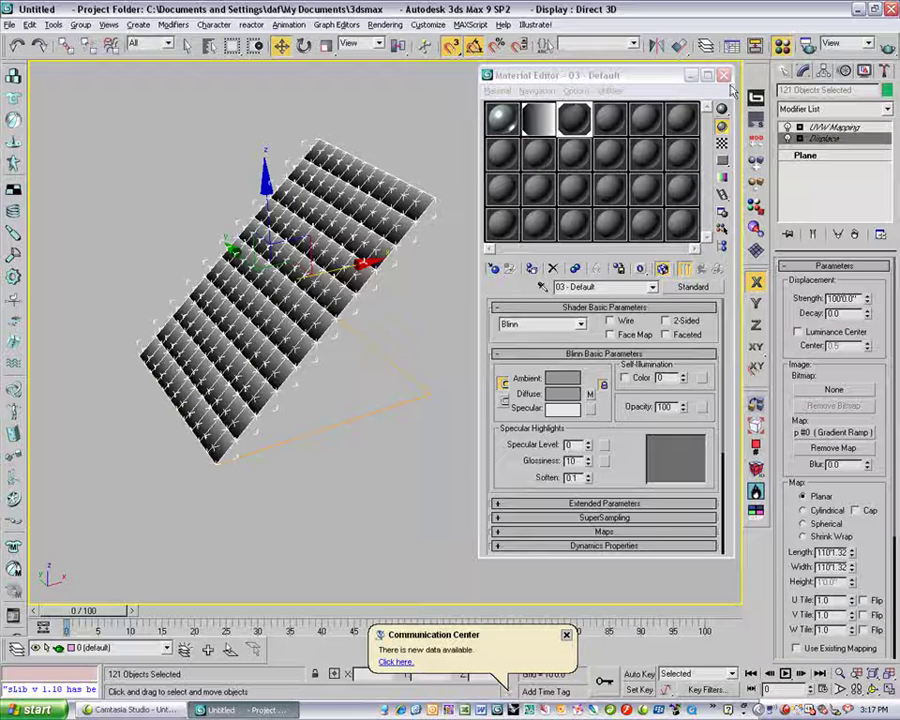
left_click_drag(867, 315, 826, 62)
double_click(837, 314)
type("0")
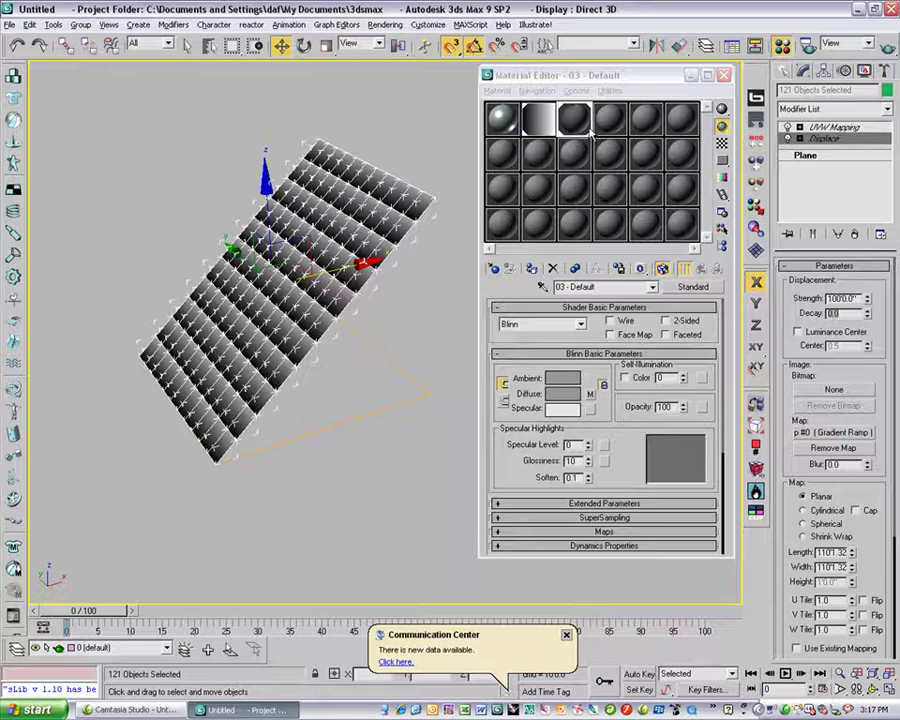
Open the Gradient Ramp map in the second sample slot and set its gradient type to Box.
left_click(537, 118)
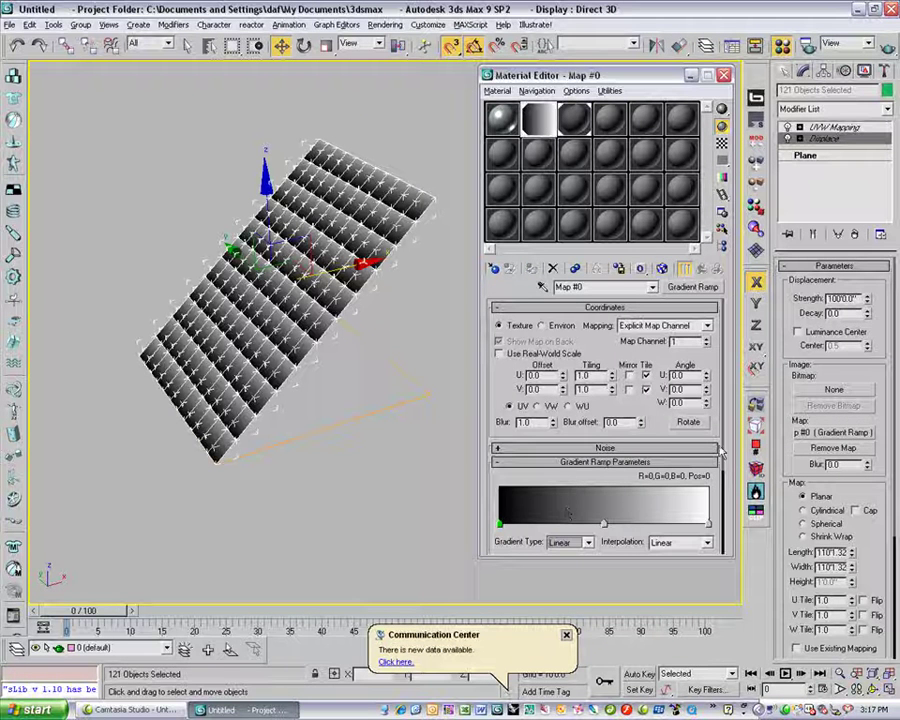
left_click_drag(722, 447, 715, 318)
left_click(582, 419)
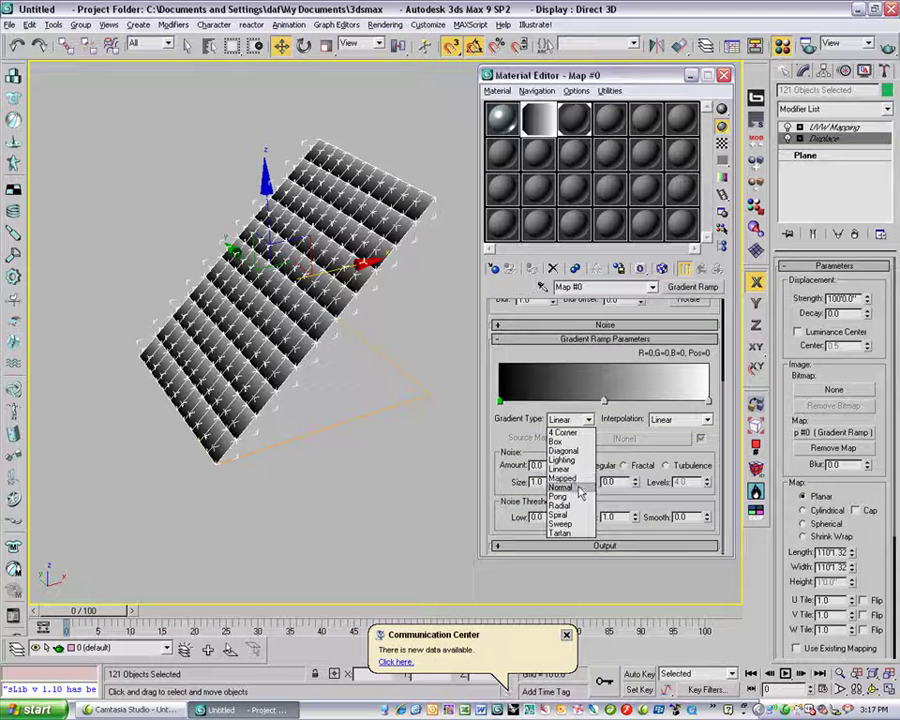
left_click(572, 442)
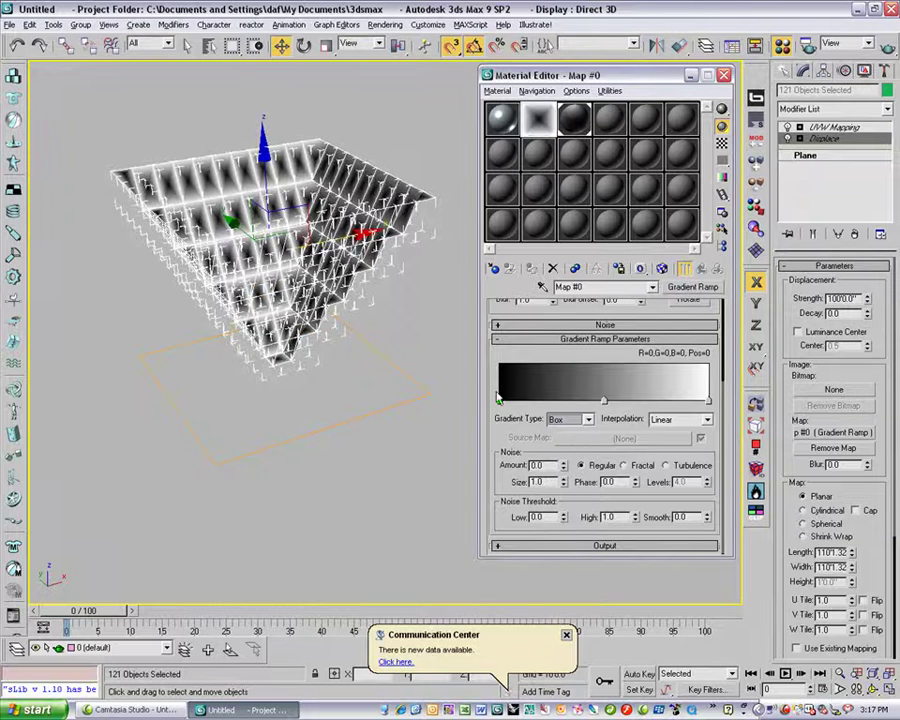
Compare the displaced surface at the UVW Mapping level with an enlarged preview of the Gradient Ramp map.
left_click(836, 127)
middle_click_drag(338, 181, 470, 275, "alt")
double_click(553, 121)
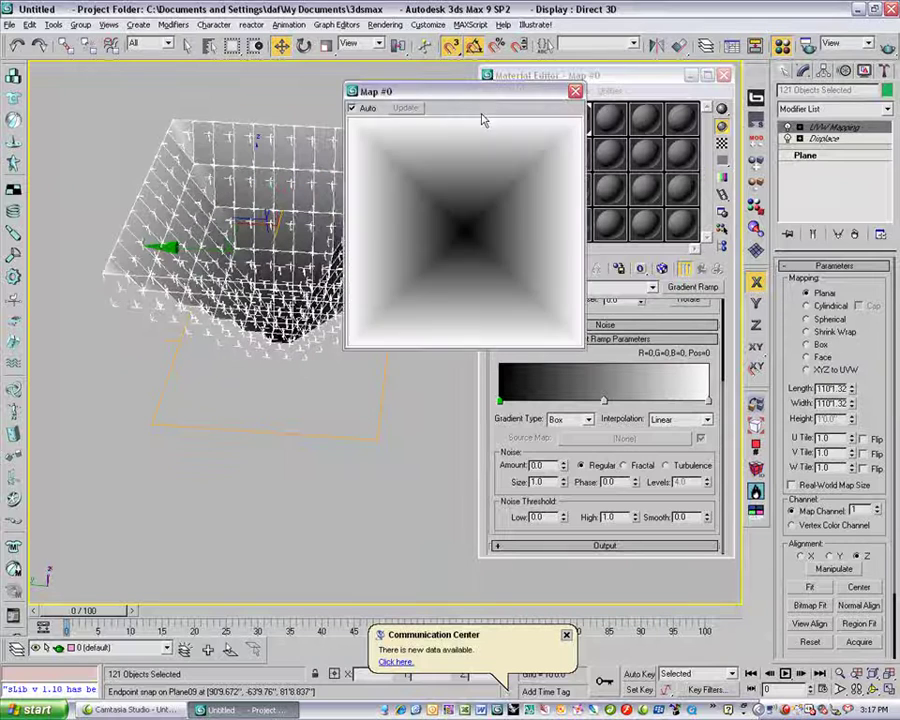
left_click_drag(496, 94, 587, 251)
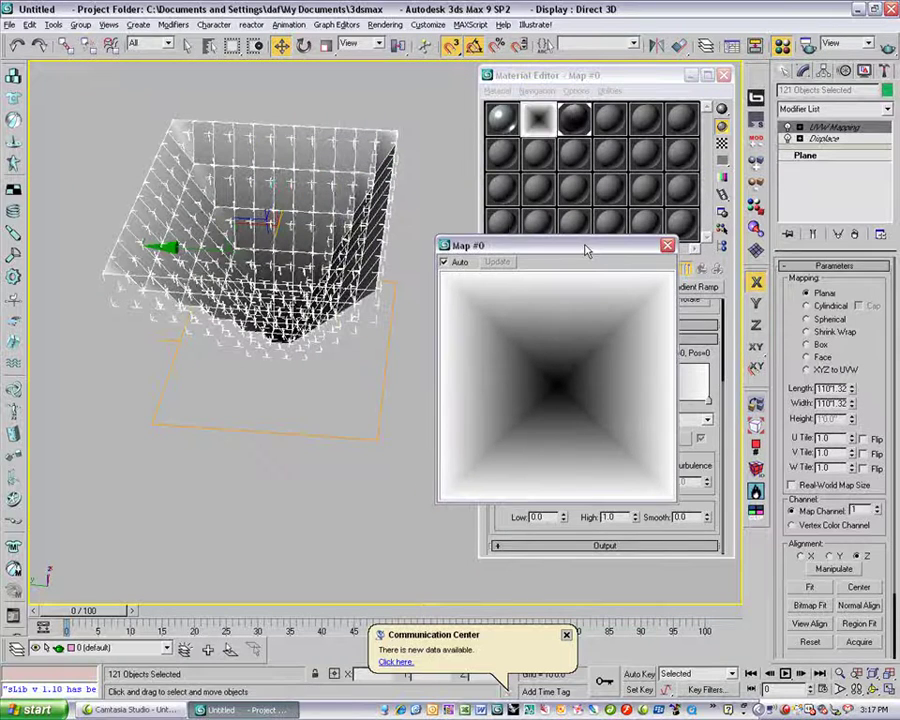
middle_click_drag(225, 290, 320, 290, "alt")
left_click_drag(632, 252, 395, 340)
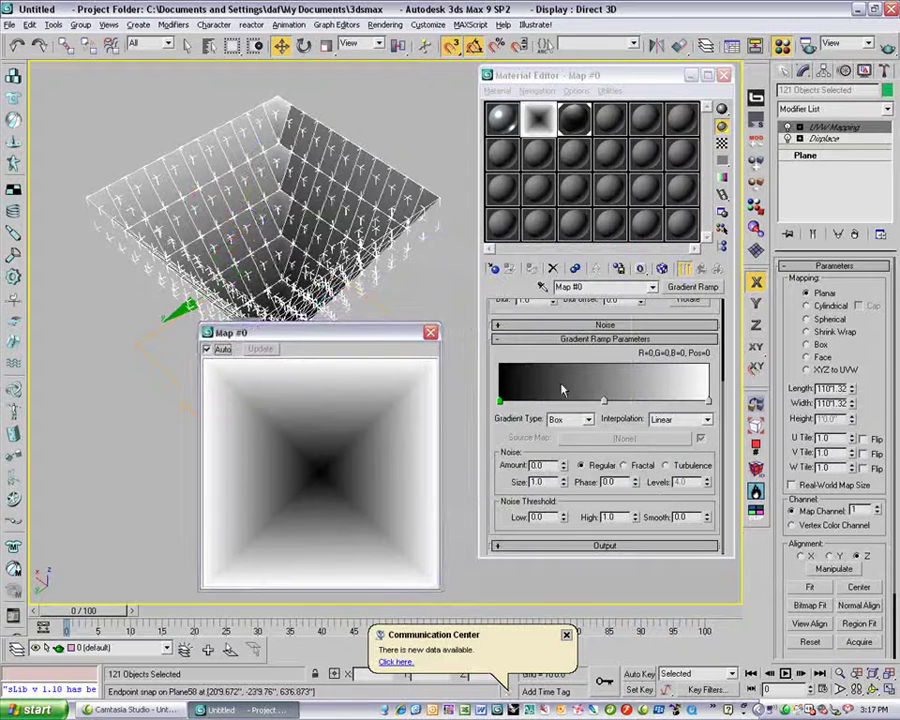
Invert the Gradient Ramp's output, inspect the displaced planes from another angle and close the enlarged map preview.
left_click(498, 423)
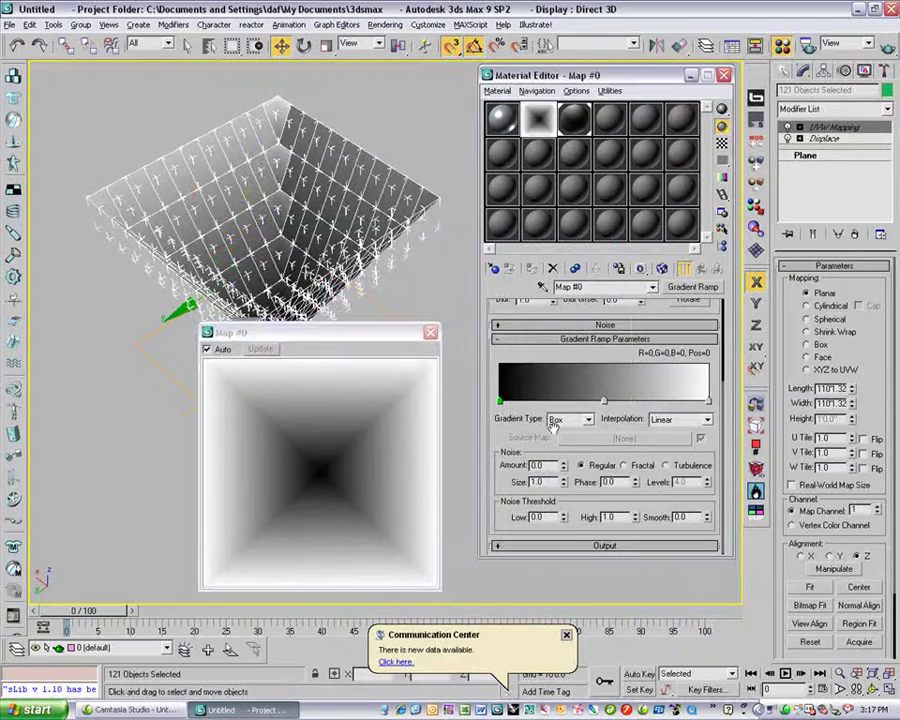
left_click(572, 545)
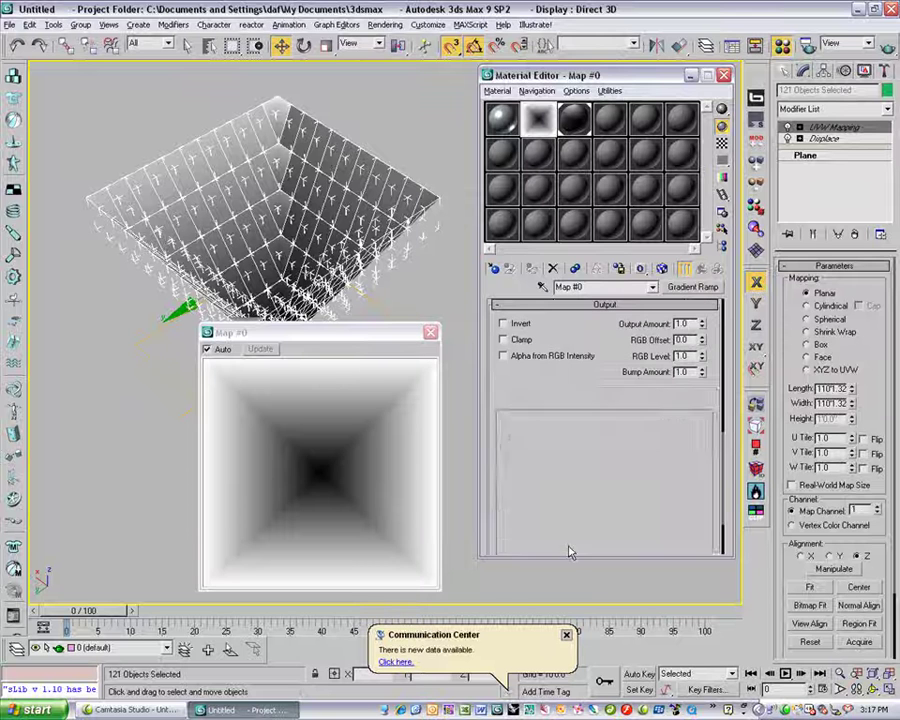
left_click(502, 324)
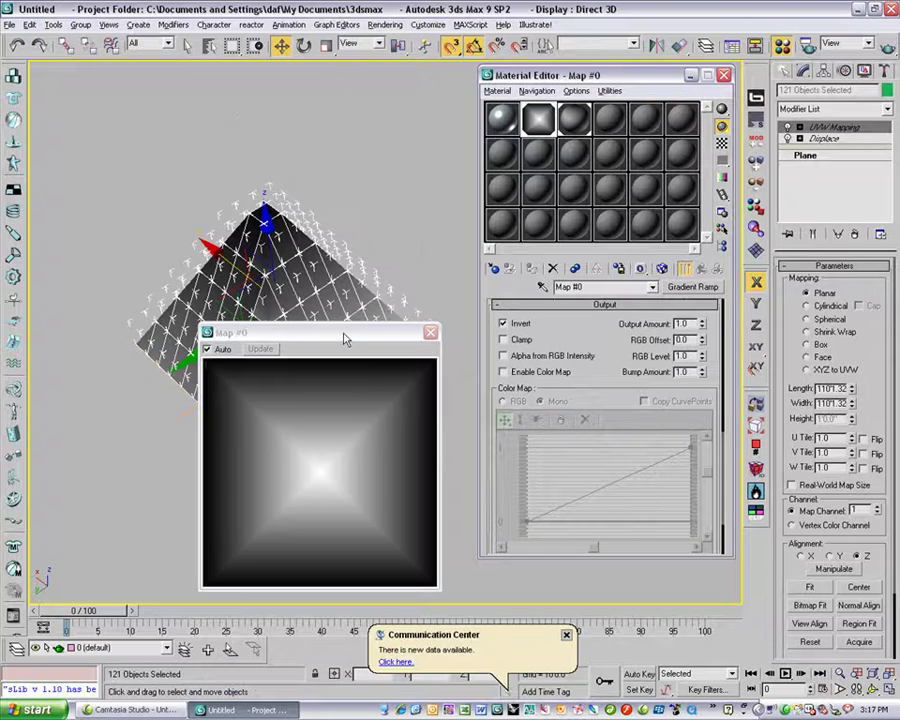
left_click_drag(376, 333, 526, 353)
mouse_move(339, 327)
middle_mouse_down("alt")
mouse_move(440, 281)
mouse_move(343, 332)
middle_mouse_up("alt")
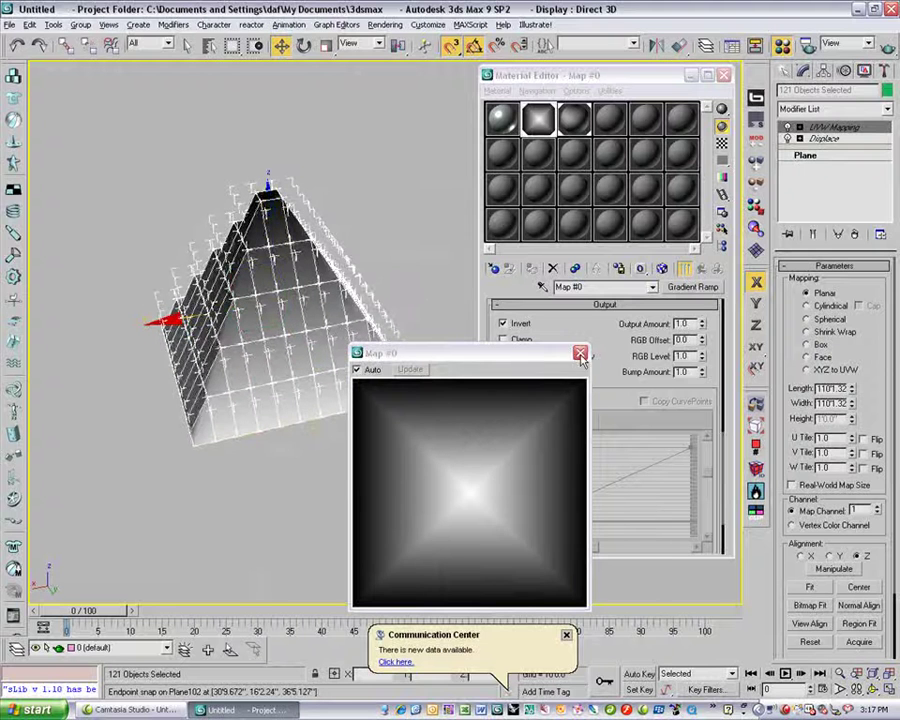
left_click(580, 353)
scroll(585, 330, "up", 5)
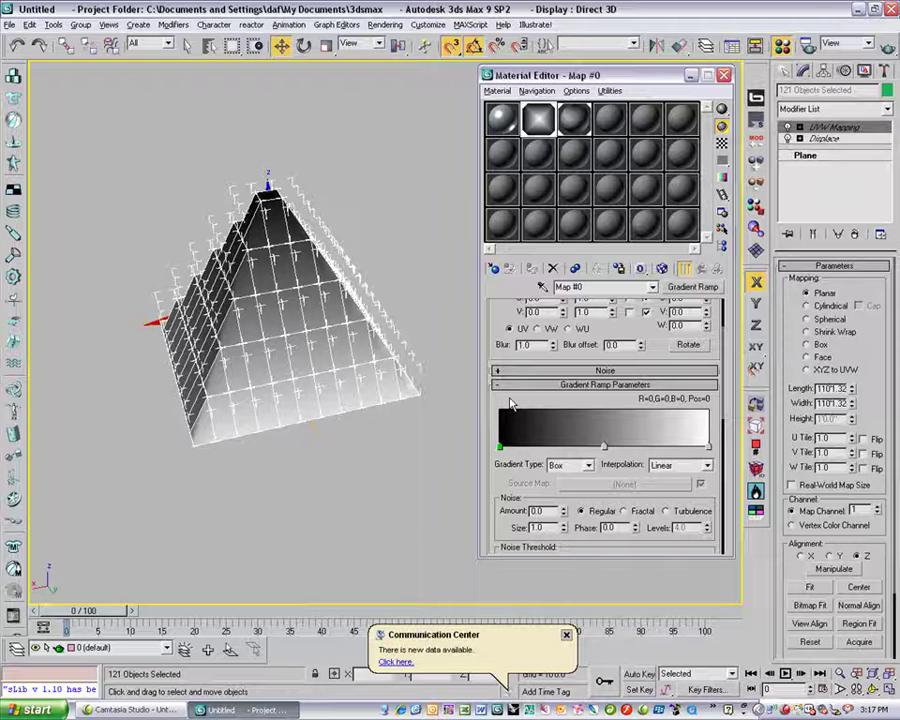
Set the Displace modifier's strength to 50'.
left_click(825, 138)
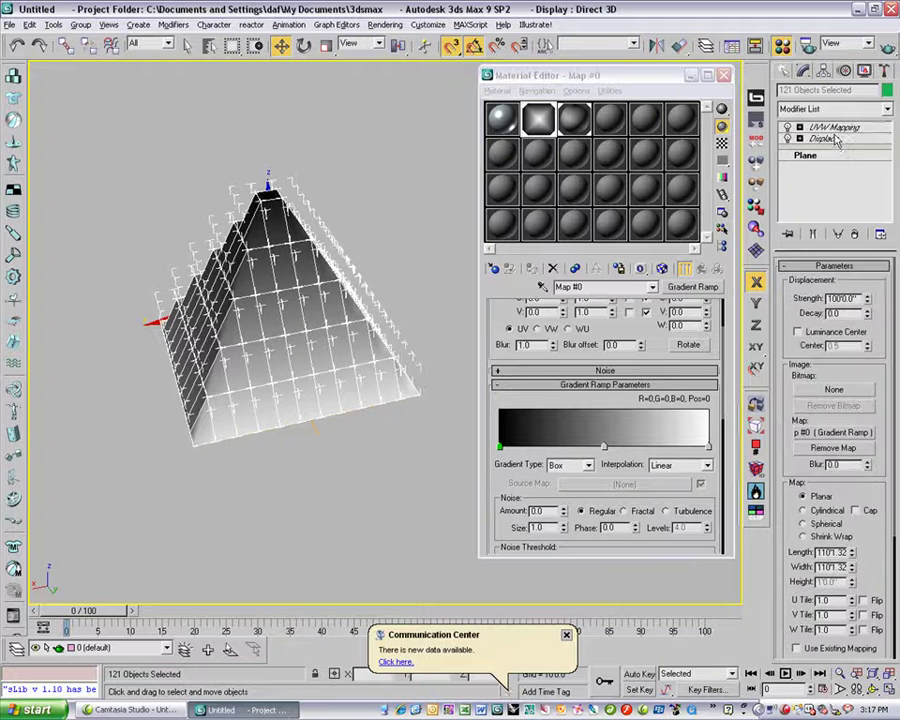
double_click(847, 298)
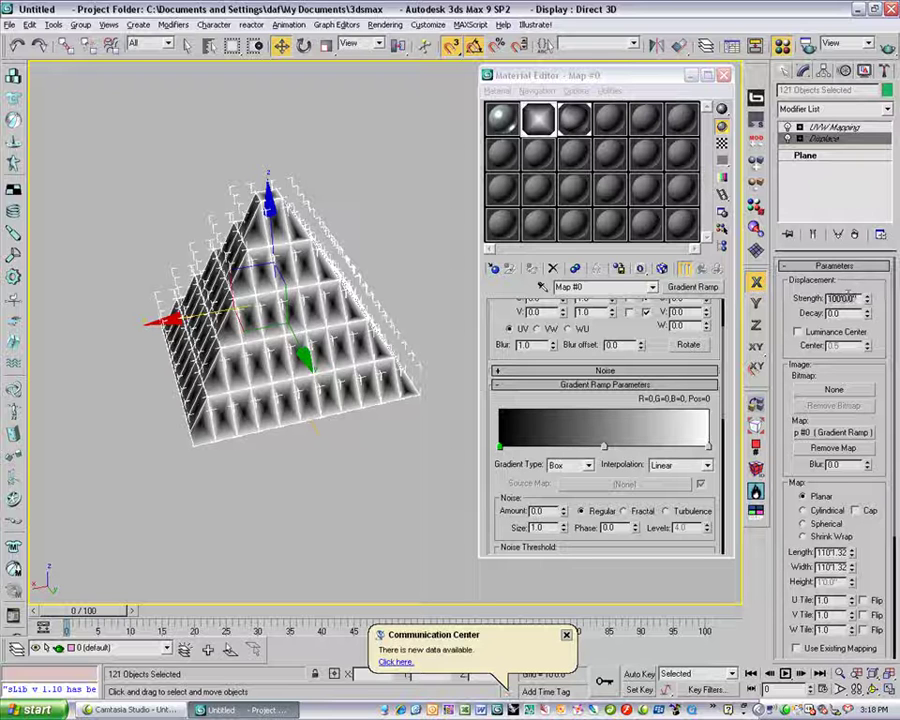
type("50")
key("Return")
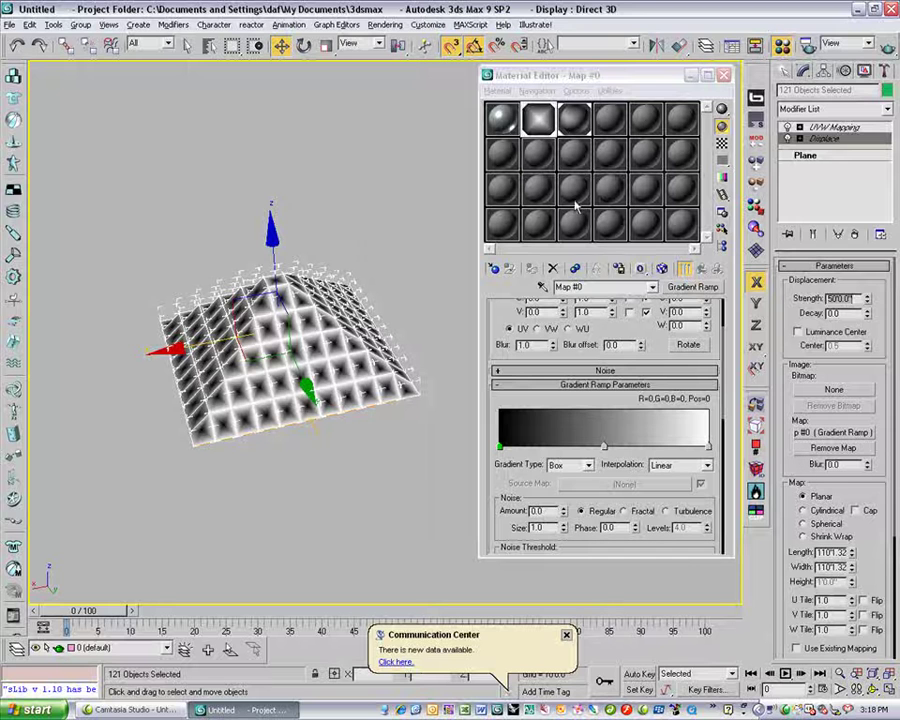
Set the Gradient Ramp's gradient type to Radial and view the displaced surface at the UVW Mapping level.
left_click(570, 464)
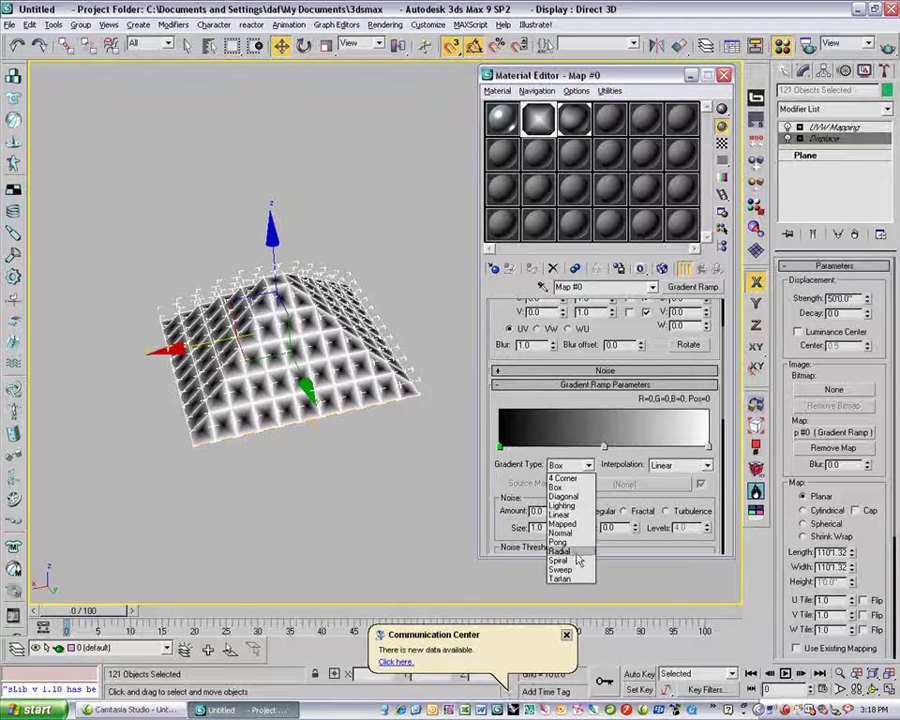
left_click(575, 552)
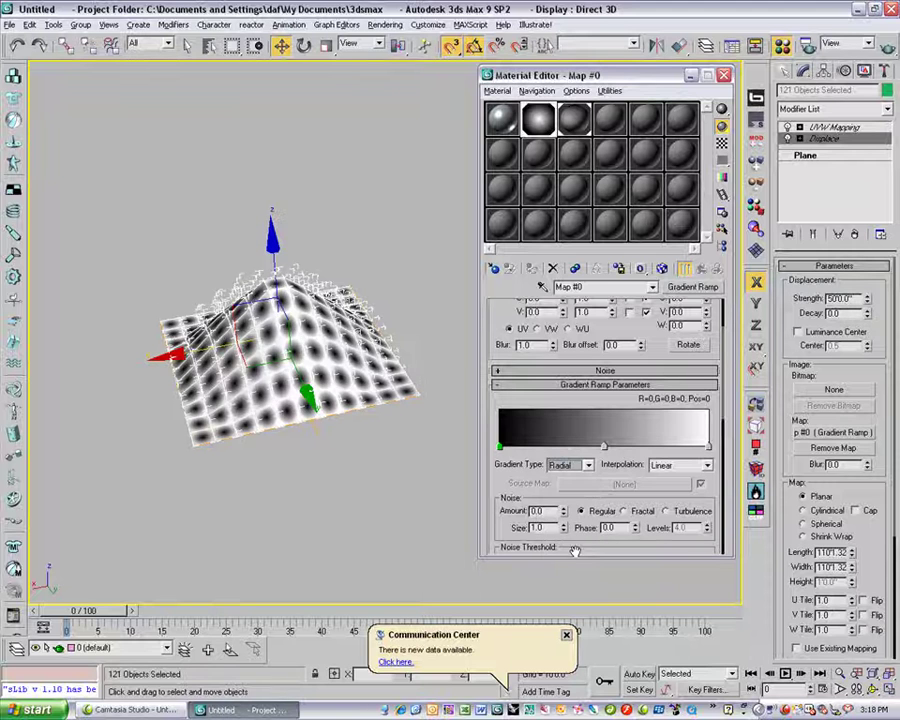
middle_click_drag(338, 406, 340, 404)
middle_click_drag(301, 414, 283, 347, "alt")
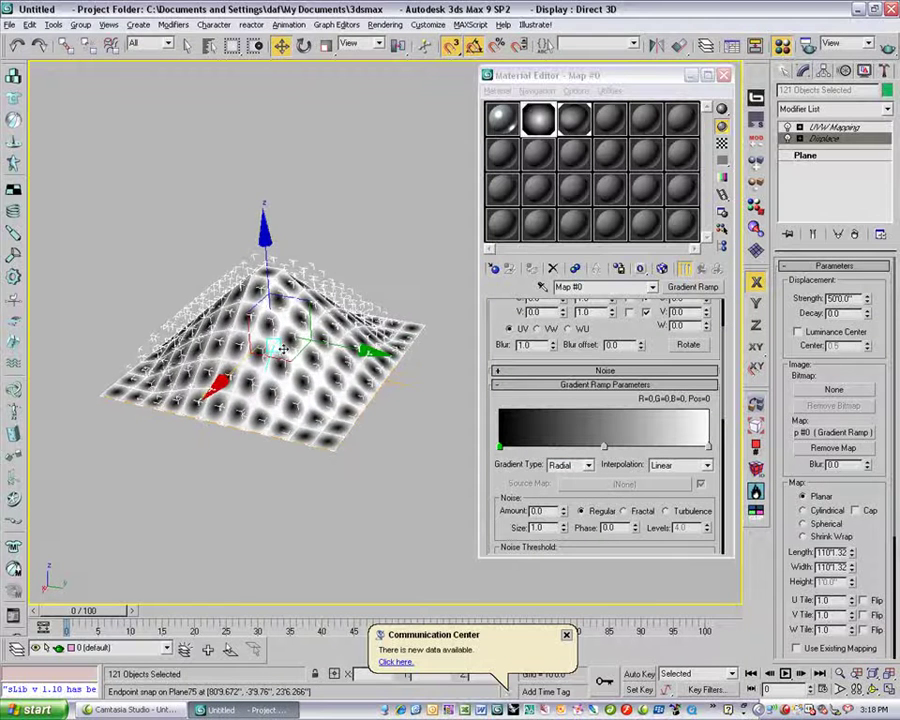
left_click(833, 128)
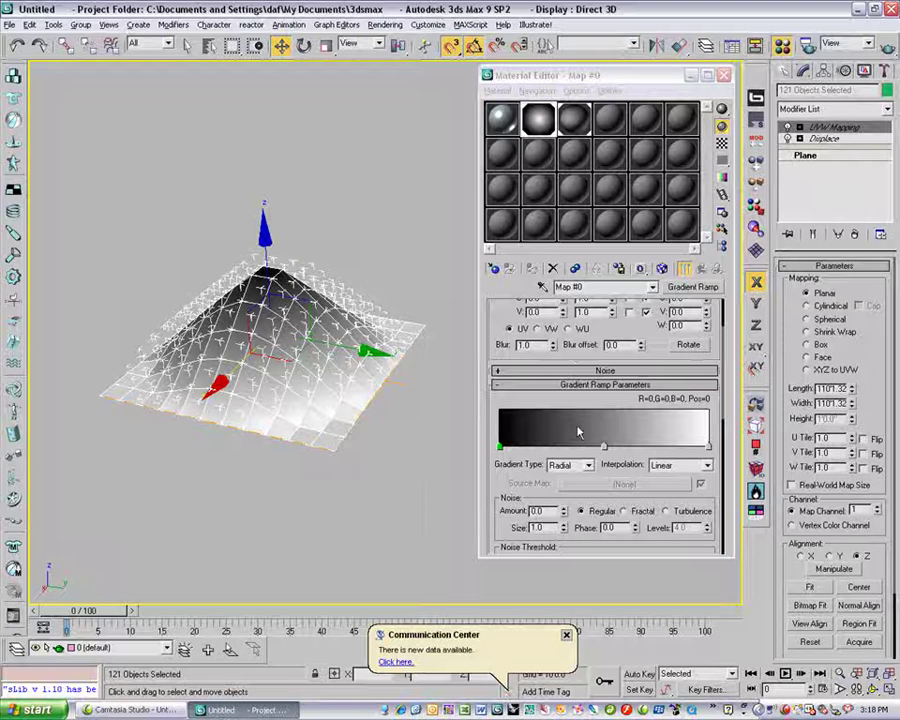
Move the ramp's middle gray flag to position 79 and inspect the surface from above.
left_click_drag(603, 450, 628, 455)
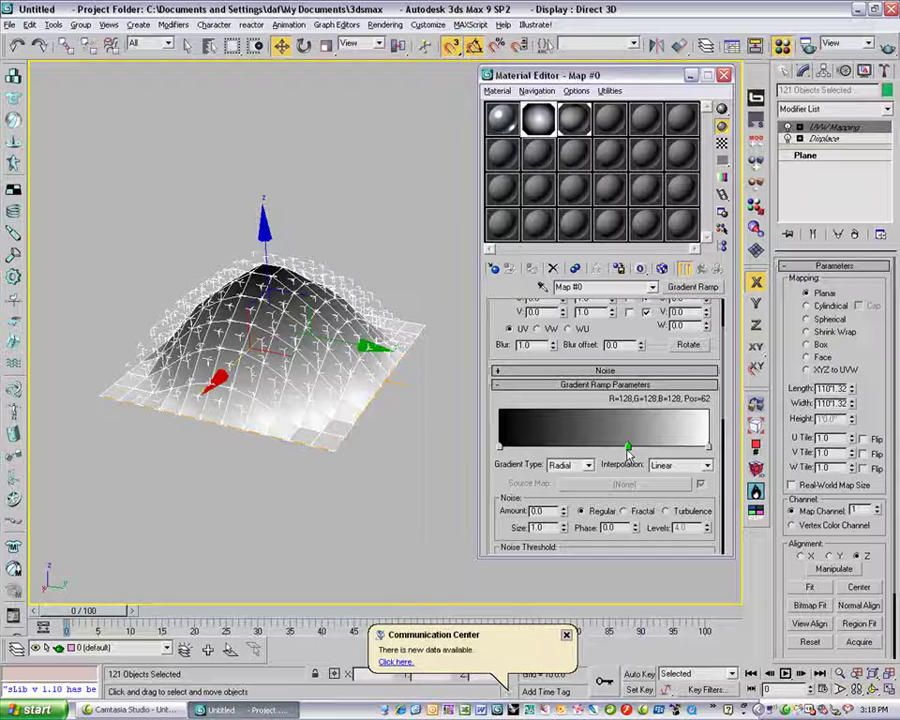
left_click_drag(628, 455, 663, 450)
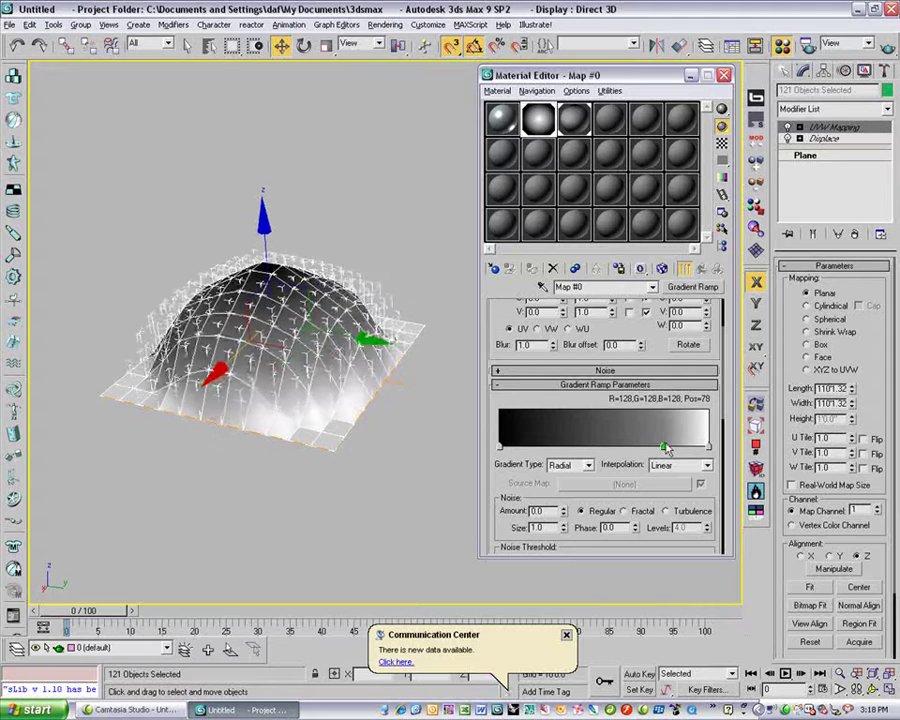
middle_click_drag(332, 276, 406, 316, "alt")
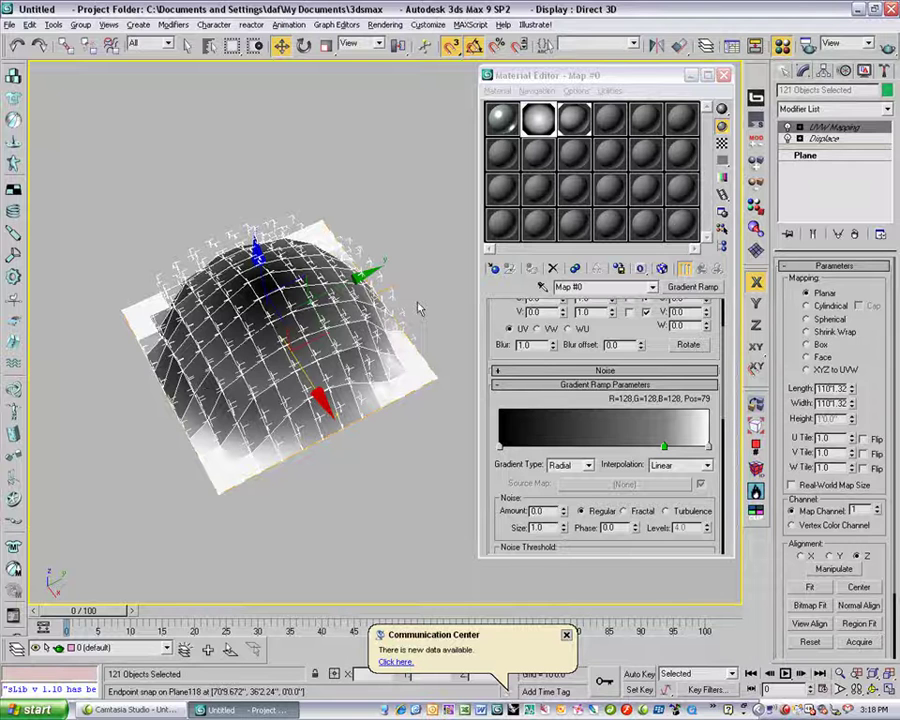
Minimize the Material Editor and 3ds Max, and launch Adobe Photoshop CS2.
left_click(690, 75)
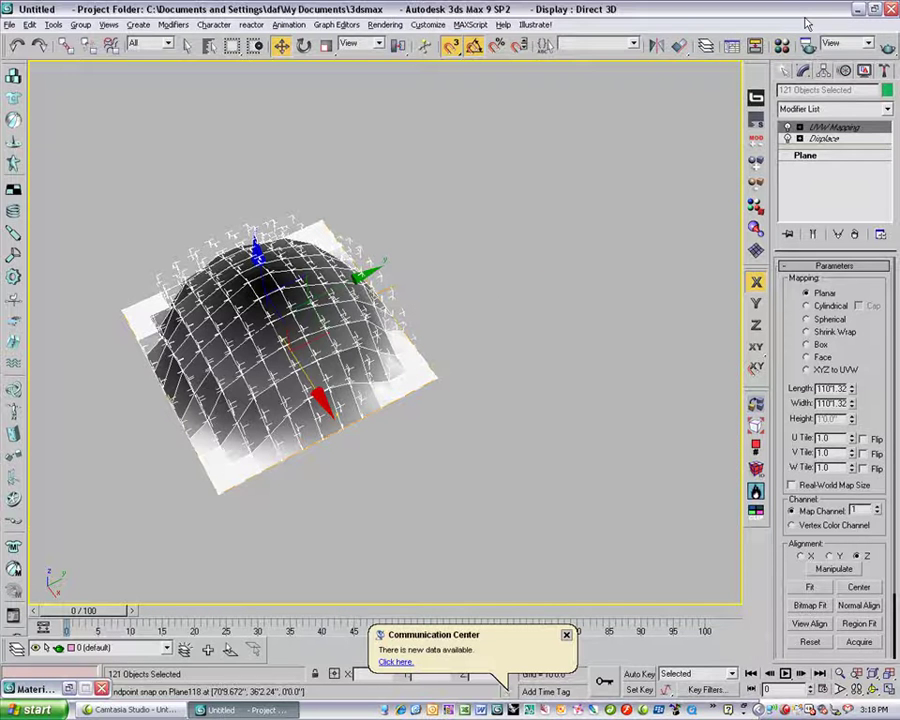
left_click(857, 8)
left_click(37, 709)
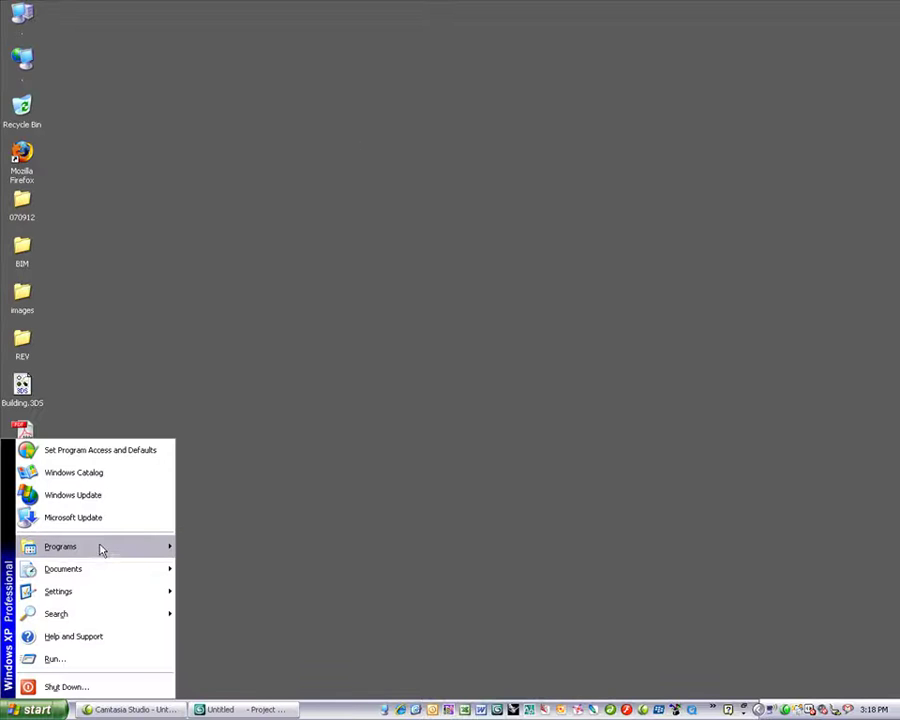
mouse_move(100, 549)
left_click(211, 682)
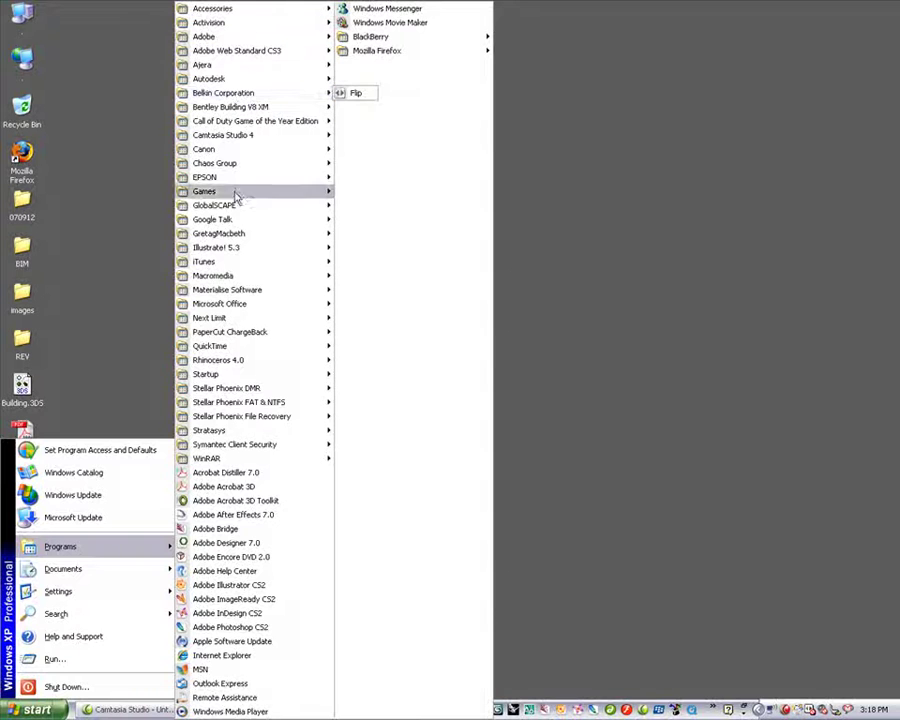
left_click(238, 626)
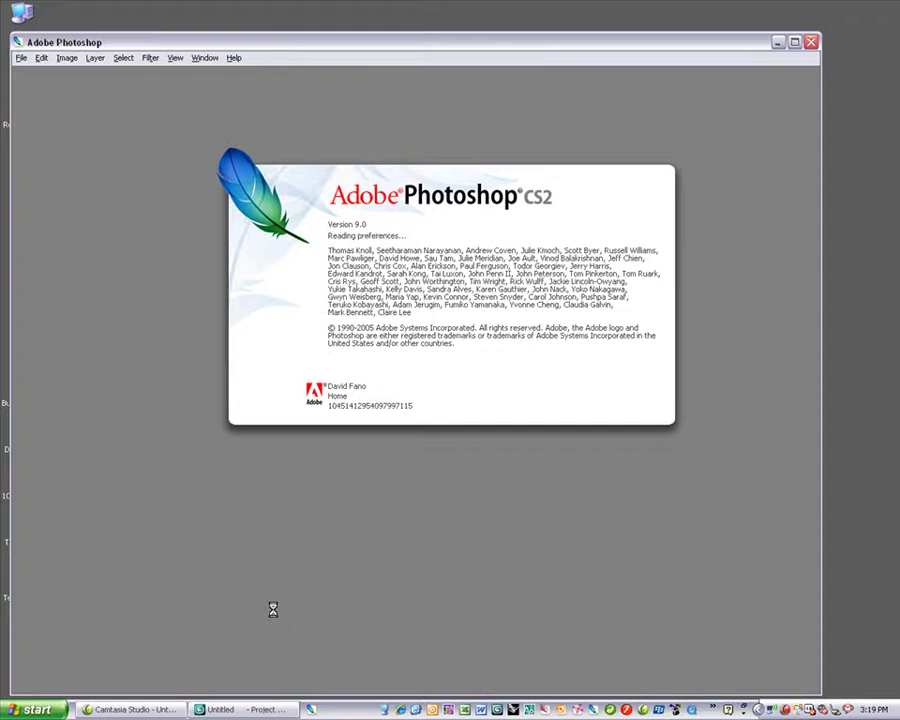
Switch back to 3ds Max, set the gradient type to Tartan and move the ramp's middle gray flag to position 47.
left_click(217, 708)
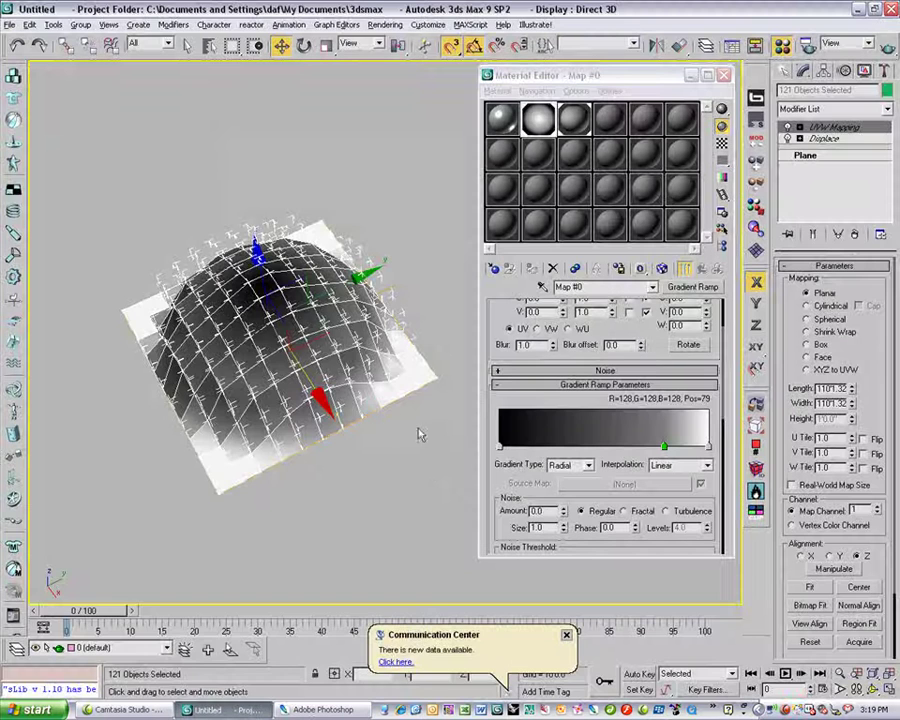
left_click(567, 466)
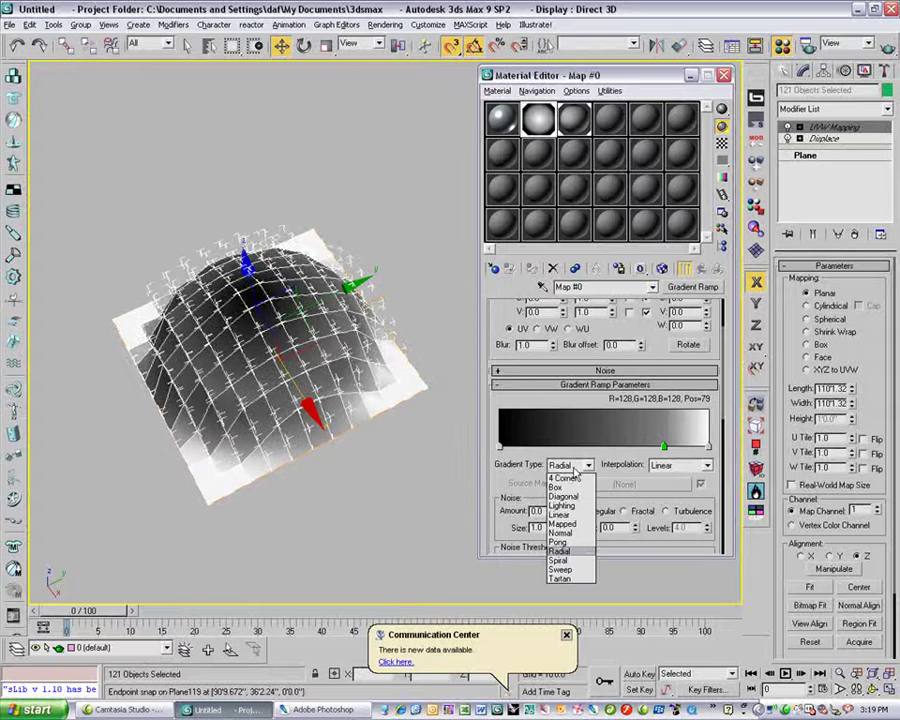
left_click(562, 579)
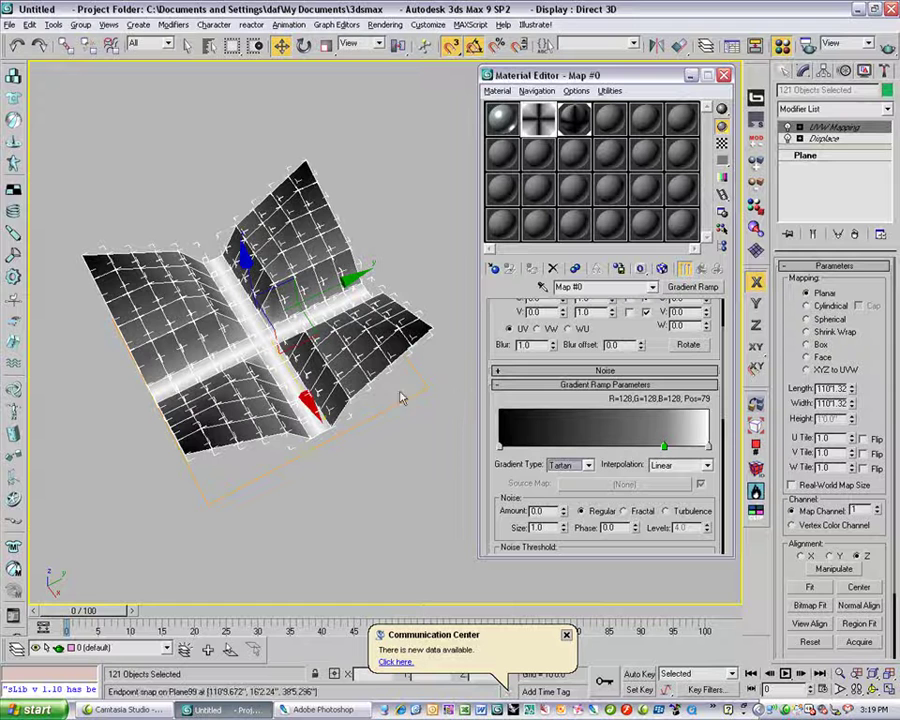
left_click_drag(664, 452, 600, 458)
Change the Gradient Ramp's gradient type to Sweep and inspect the surface from a lower angle.
left_click(588, 466)
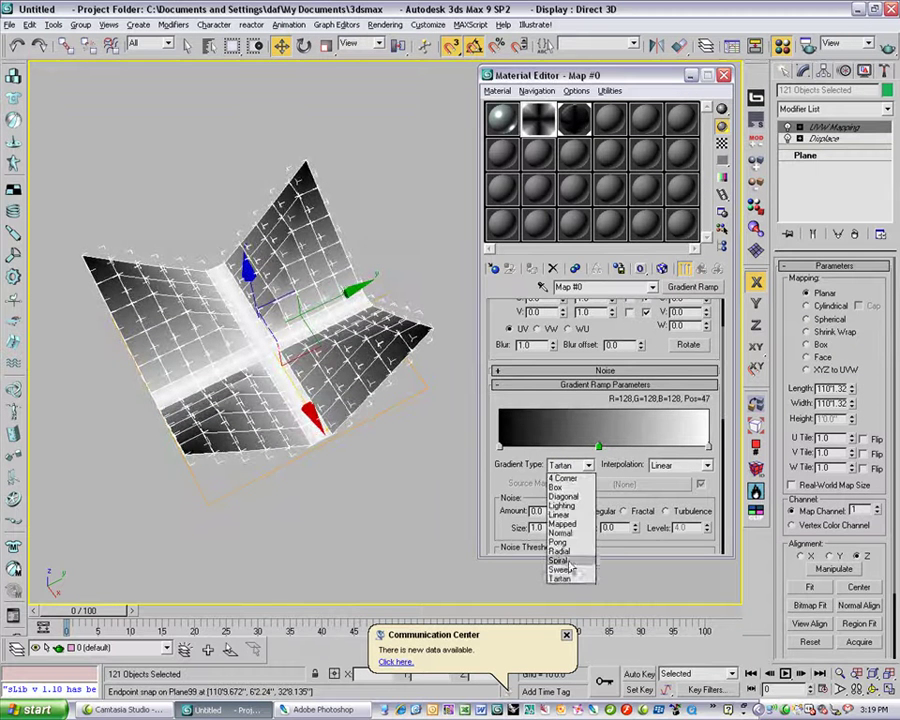
left_click(568, 580)
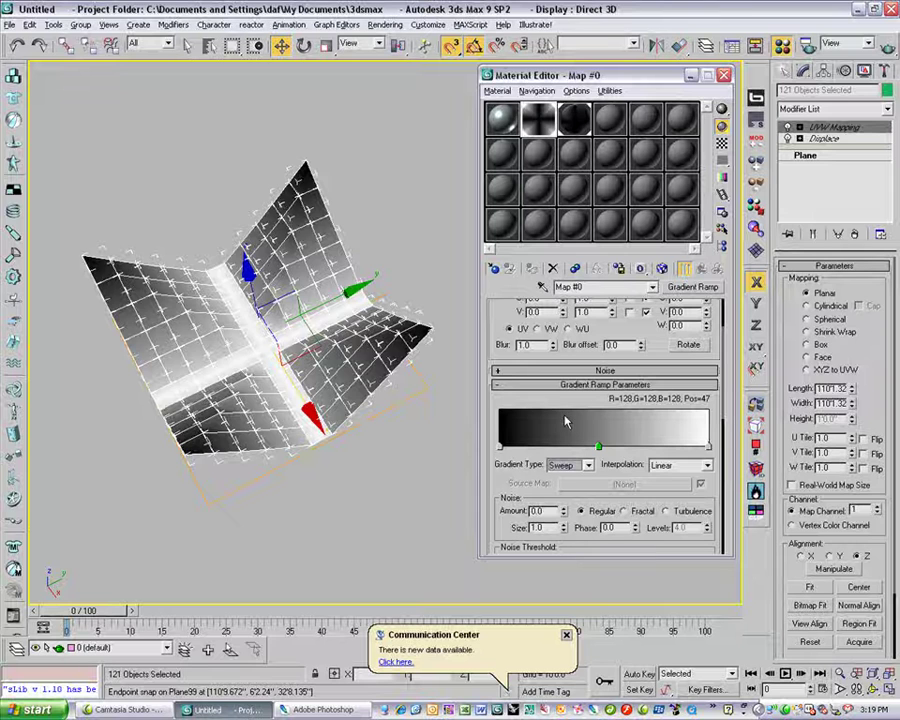
middle_click_drag(300, 329, 299, 267, "alt")
Set the Gradient Ramp's gradient type to Spiral.
key("Up")
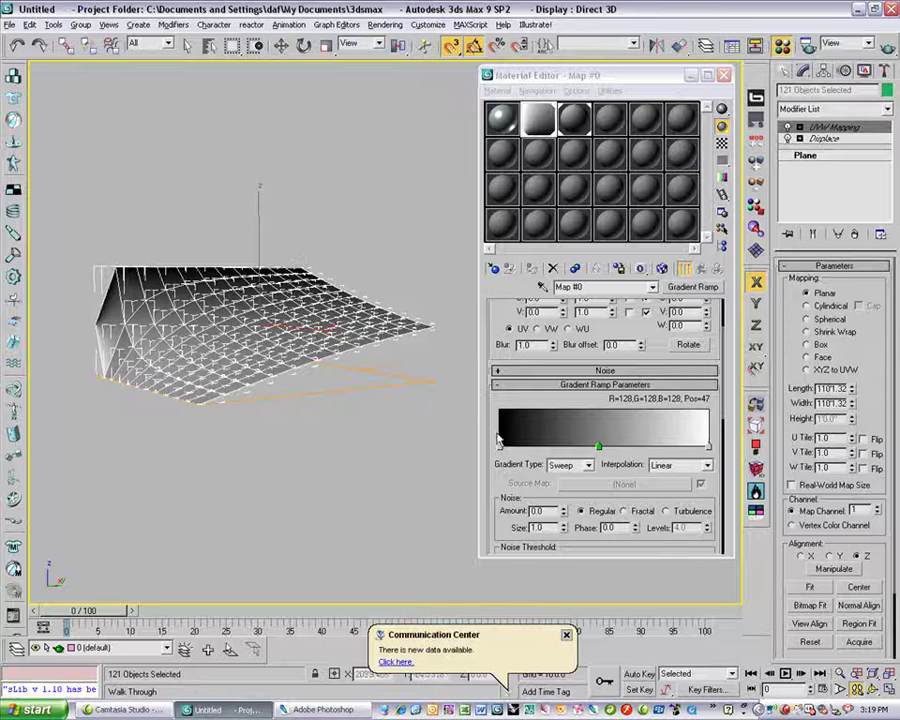
left_click(560, 465)
left_click(560, 470)
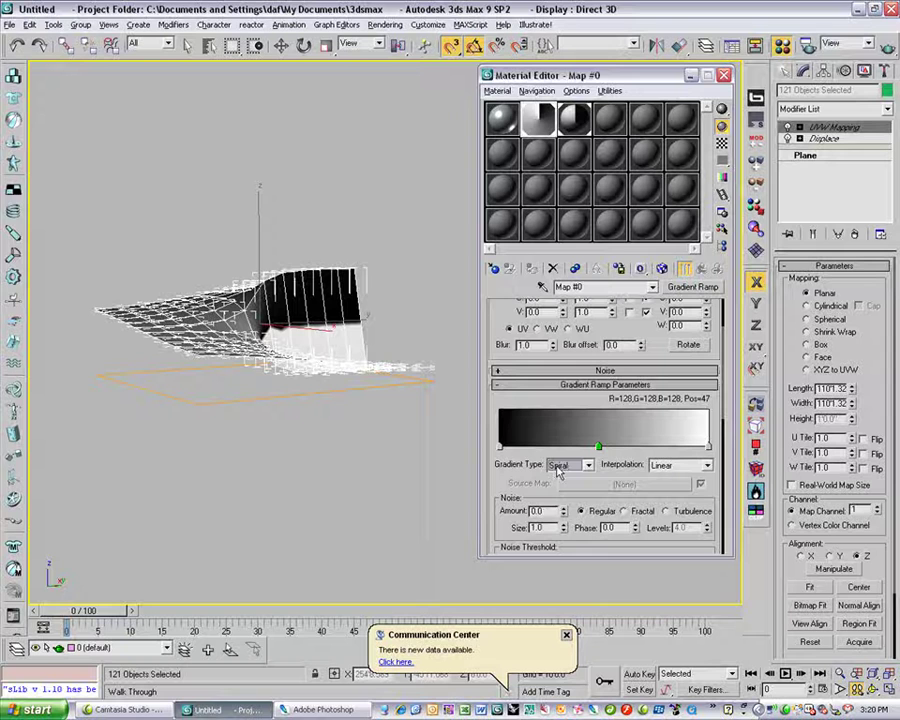
Change the Gradient Ramp's gradient type to Radial and on to Pong, inspecting the surface from different angles.
mouse_move(291, 304)
middle_mouse_down("alt")
mouse_move(271, 374)
mouse_move(231, 384)
mouse_move(215, 366)
mouse_move(279, 302)
middle_mouse_up("alt")
left_click(560, 465)
scroll(563, 468, "up", 1)
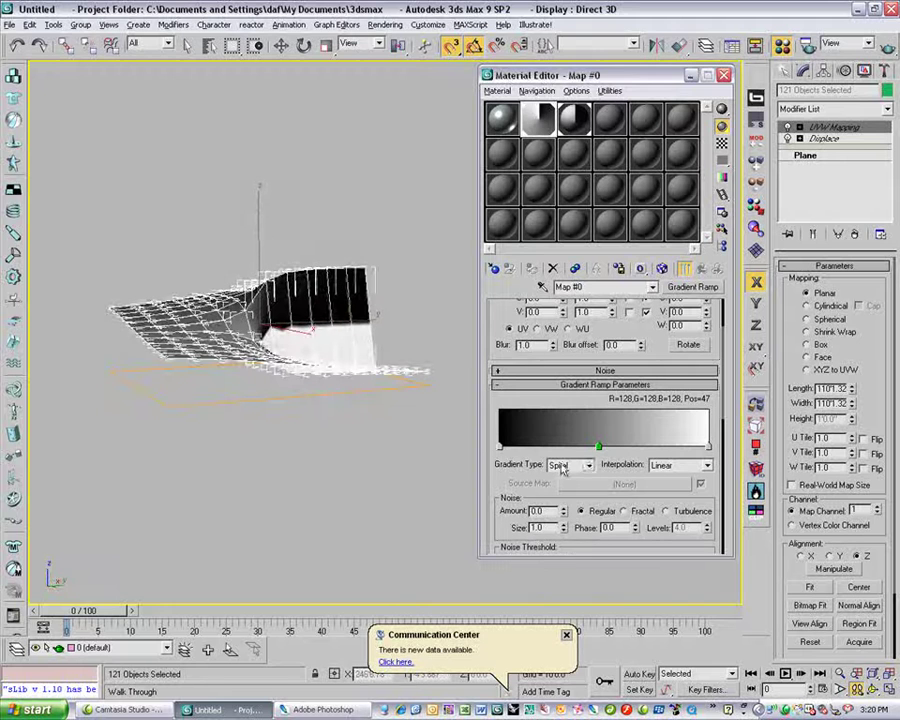
scroll(563, 468, "up", 1)
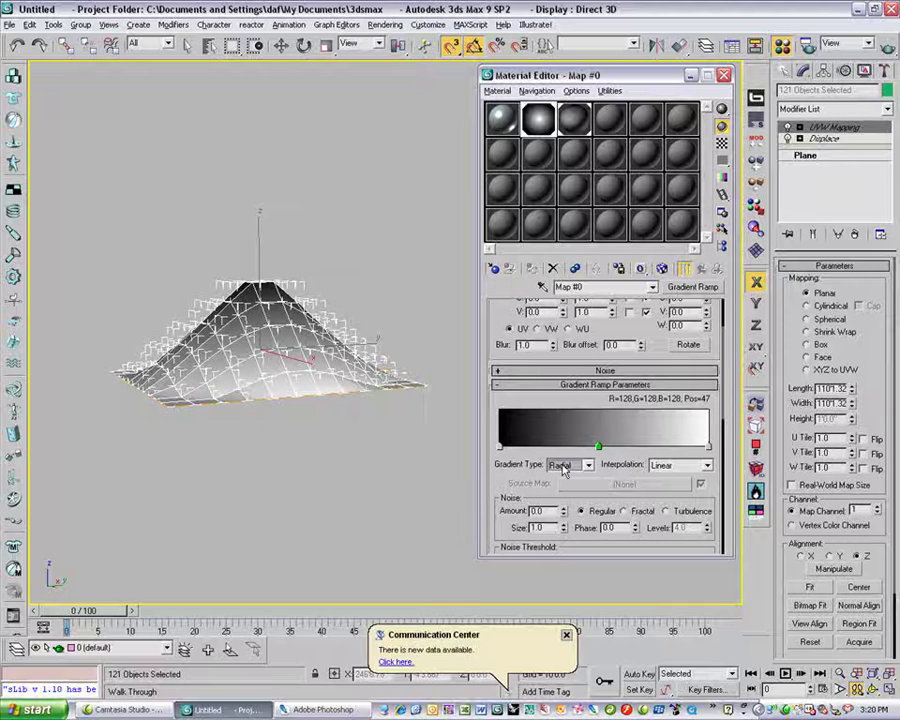
scroll(563, 468, "up", 1)
middle_click_drag(355, 404, 420, 330, "alt")
Set the Gradient Ramp's gradient type to Normal and inspect the surface from a lower angle.
left_click(571, 468)
left_click(572, 535)
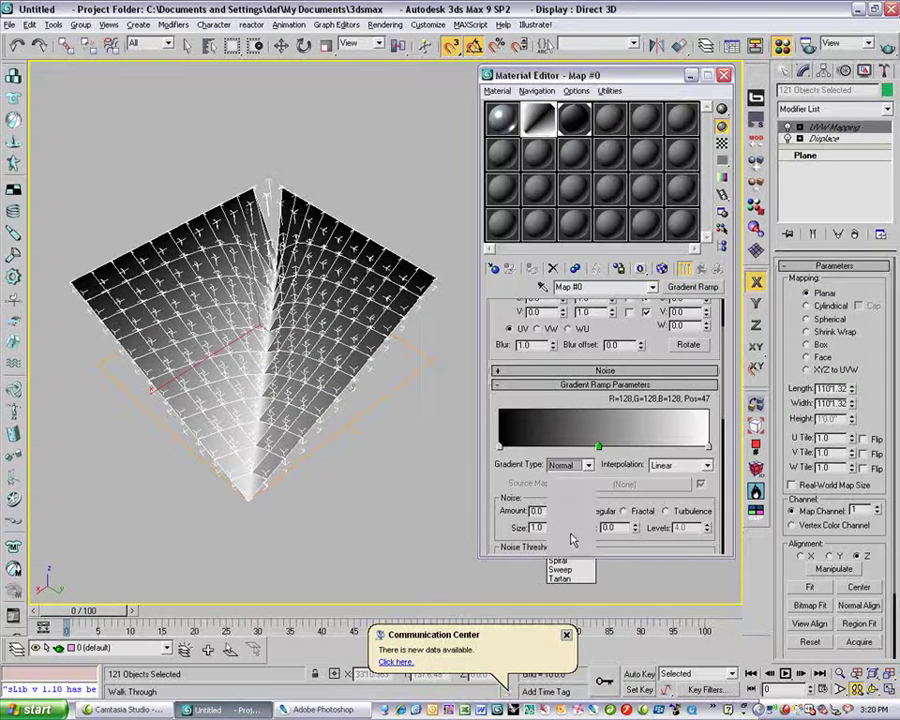
middle_click_drag(367, 414, 400, 335, "alt")
Try the Mapped gradient type and set the Gradient Ramp's gradient type to Linear.
left_click(571, 466)
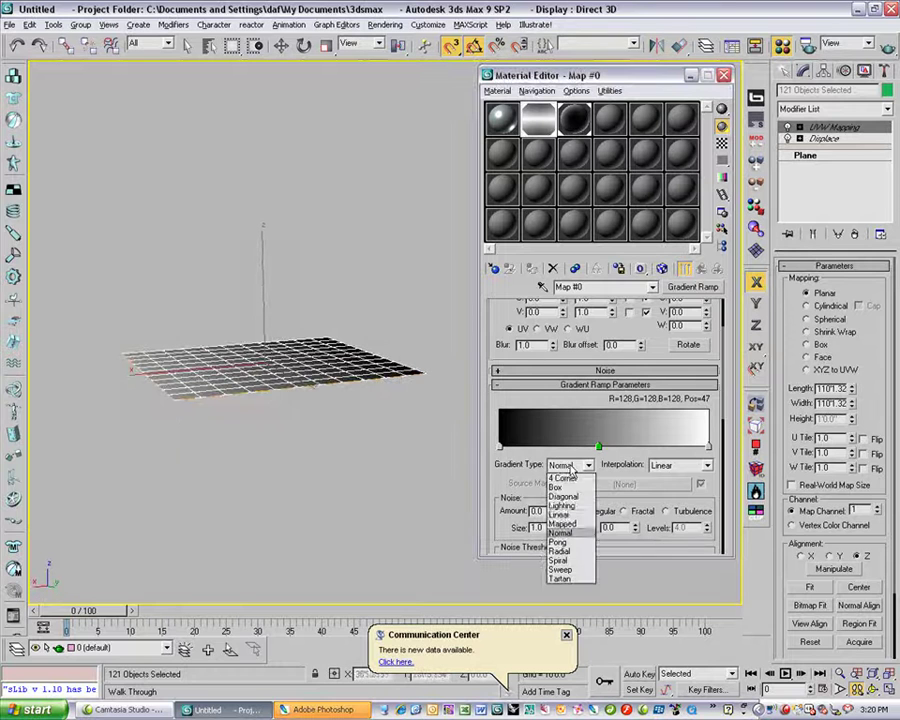
left_click(562, 523)
left_click(572, 466)
left_click(560, 514)
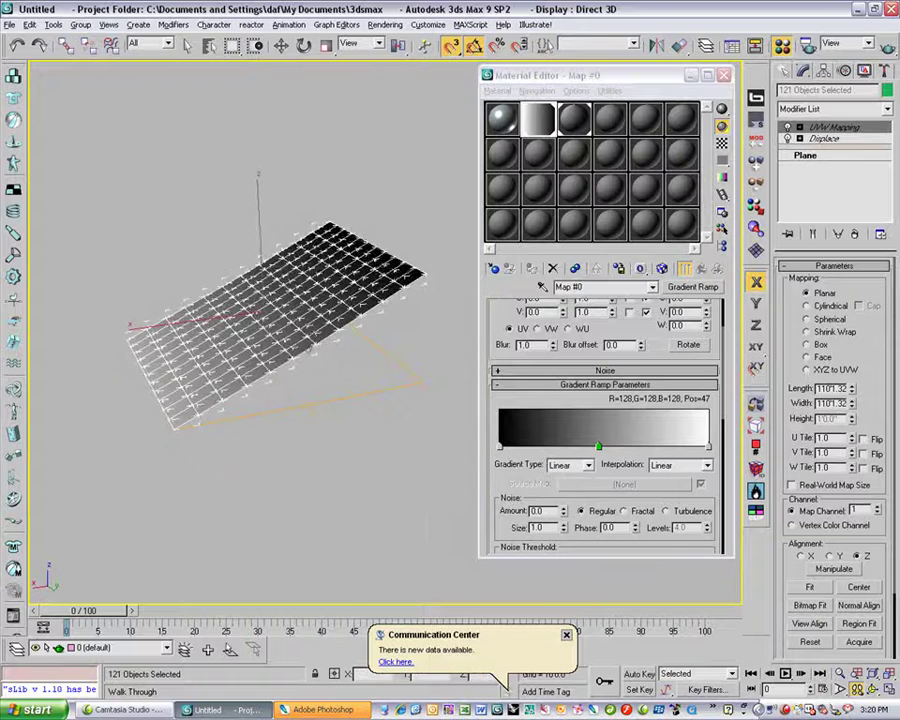
Switch to Photoshop, maximize it and create a 200 x 200 pixel document with a white background, enlarging the document window around the canvas.
left_click(322, 710)
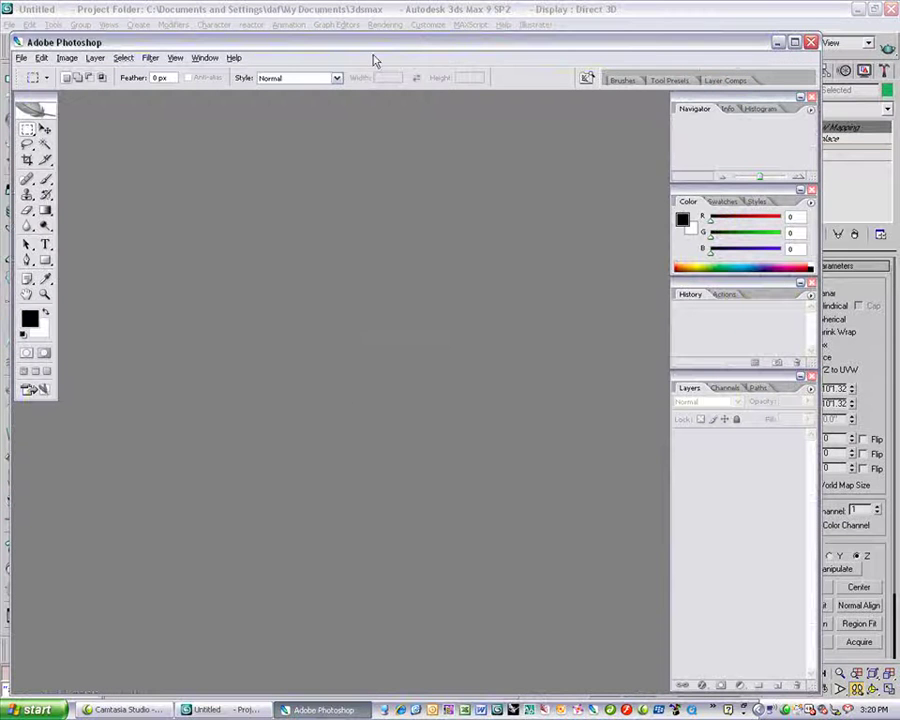
double_click(385, 44)
key("ctrl+n")
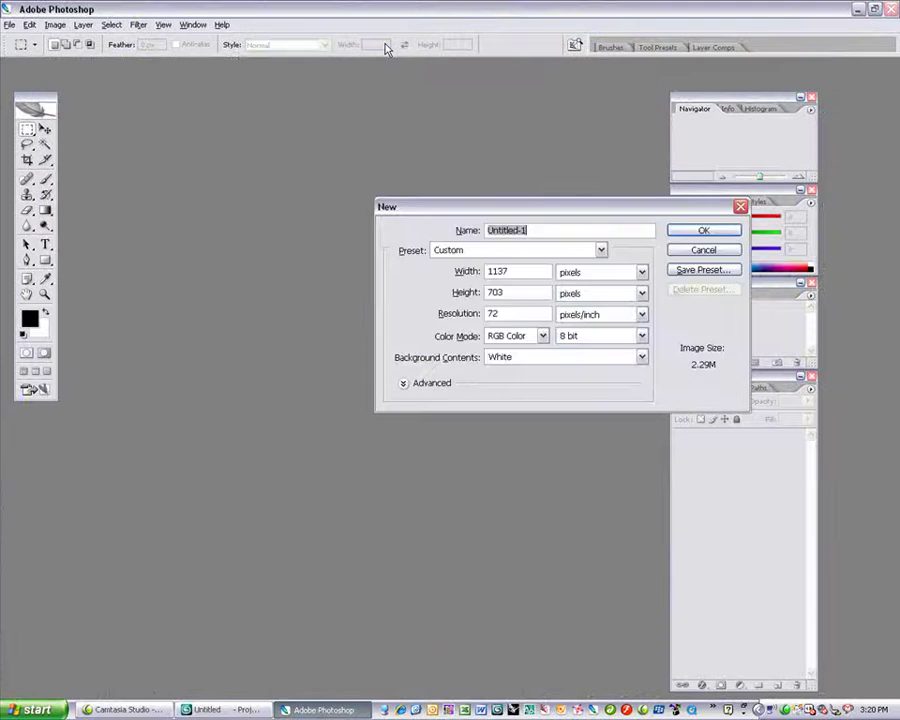
left_click(470, 270)
type("200")
key("Tab")
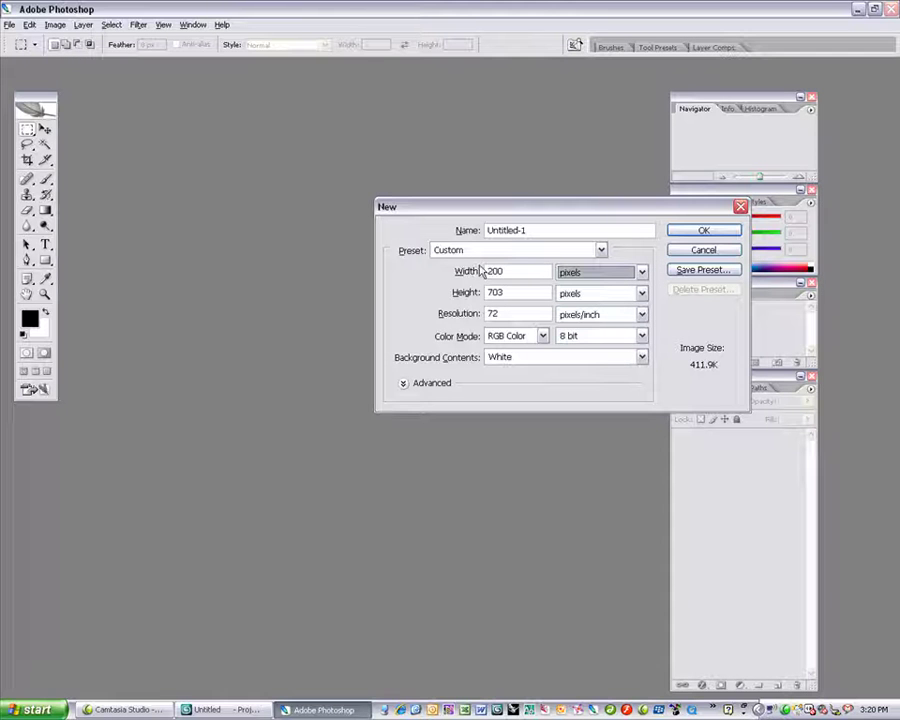
double_click(518, 291)
type("2")
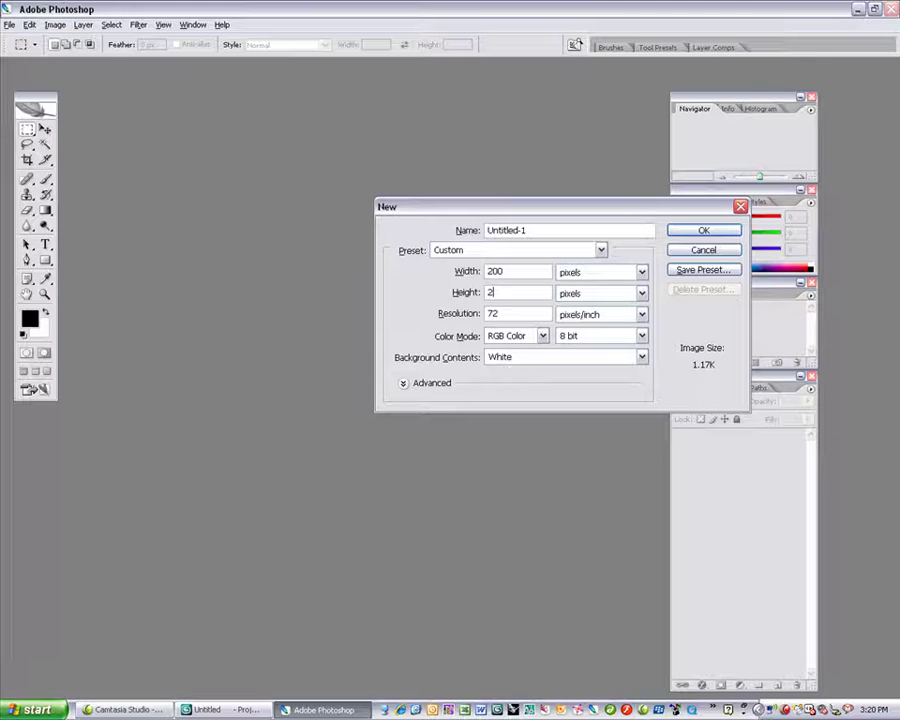
type("0000")
double_click(523, 286)
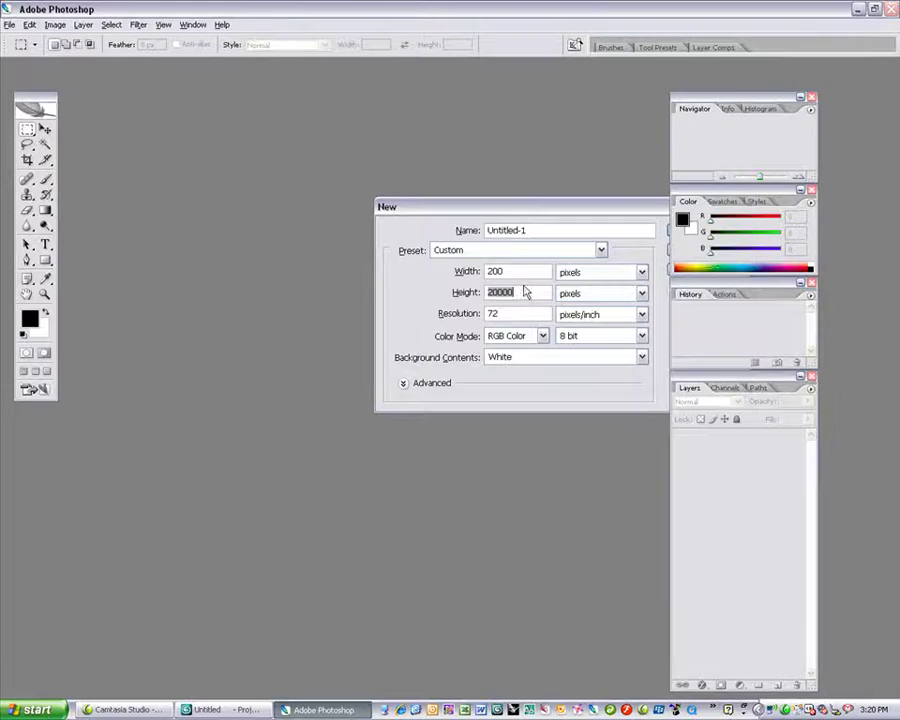
key("Return")
key("Return")
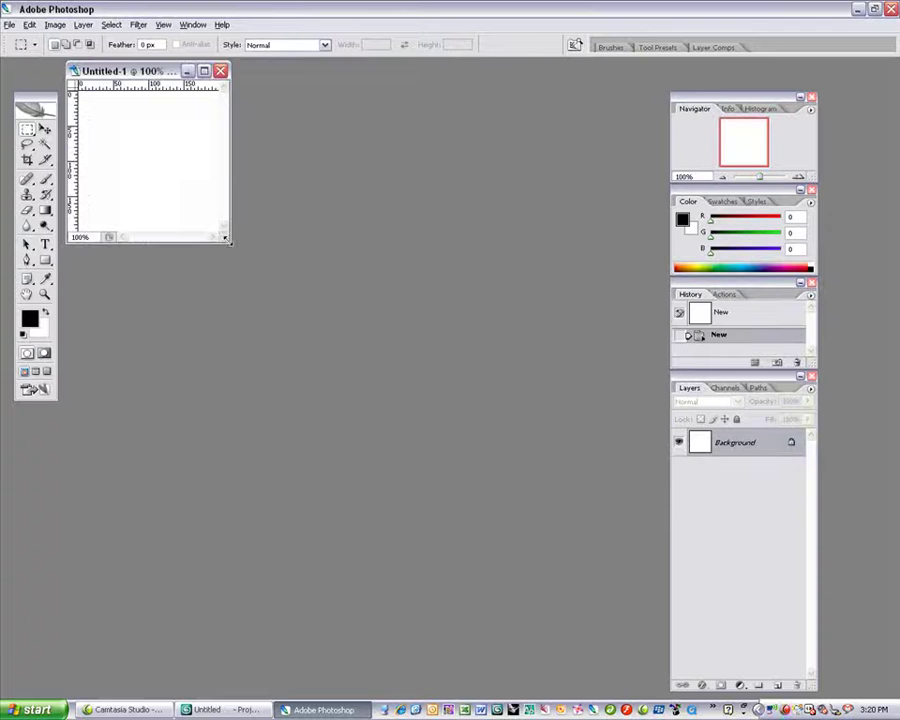
left_click_drag(229, 241, 531, 500)
Activate the Brush tool and set the brush size to 60 px.
key("b")
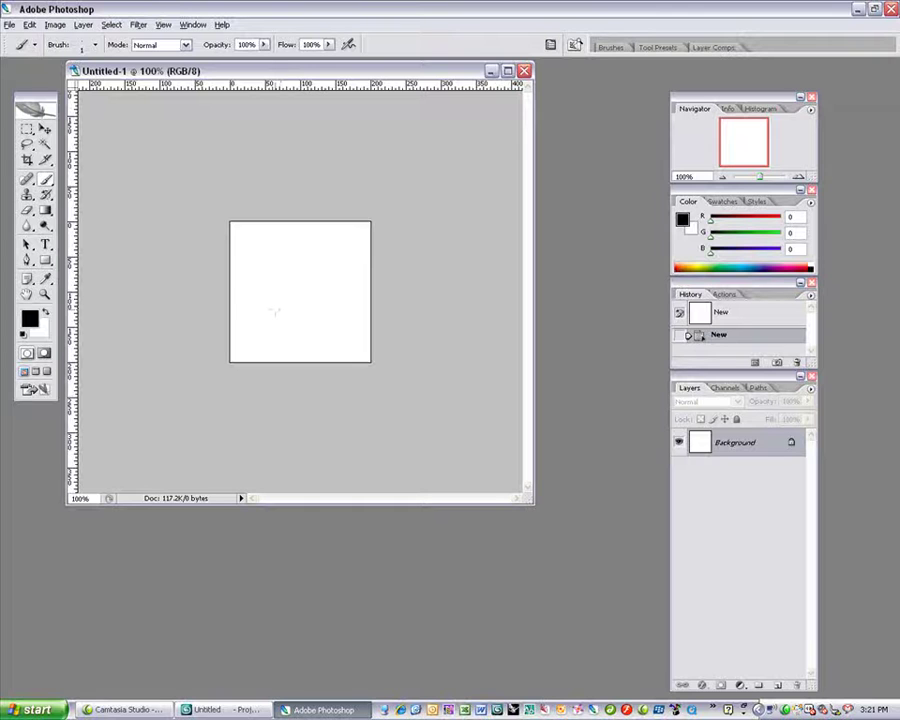
key("bracketright")
key("bracketright")
key("bracketright")
key("bracketright")
key("bracketright")
key("bracketright")
key("bracketright")
key("bracketright")
key("bracketright")
key("bracketleft")
key("bracketleft")
key("bracketleft")
key("bracketleft")
key("bracketleft")
key("bracketleft")
Set the brush hardness to 0% and try curved strokes across the canvas with the hard and the soft brush, undoing both.
mouse_move(229, 367)
left_mouse_down()
mouse_move(346, 251)
mouse_move(317, 182)
left_mouse_up()
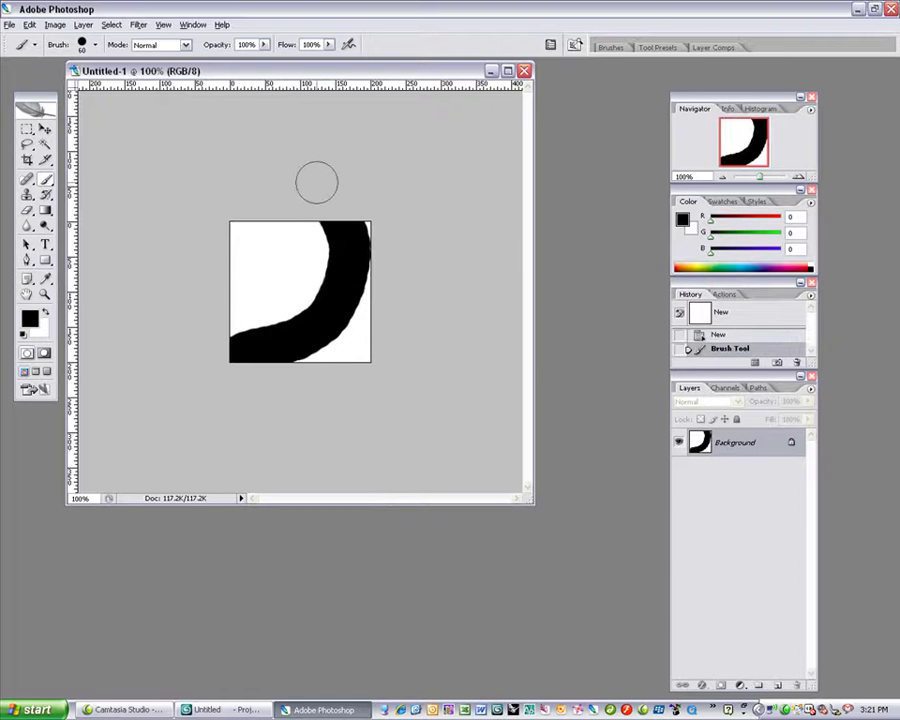
key("ctrl+z")
right_click(321, 277)
left_click_drag(357, 356, 305, 368)
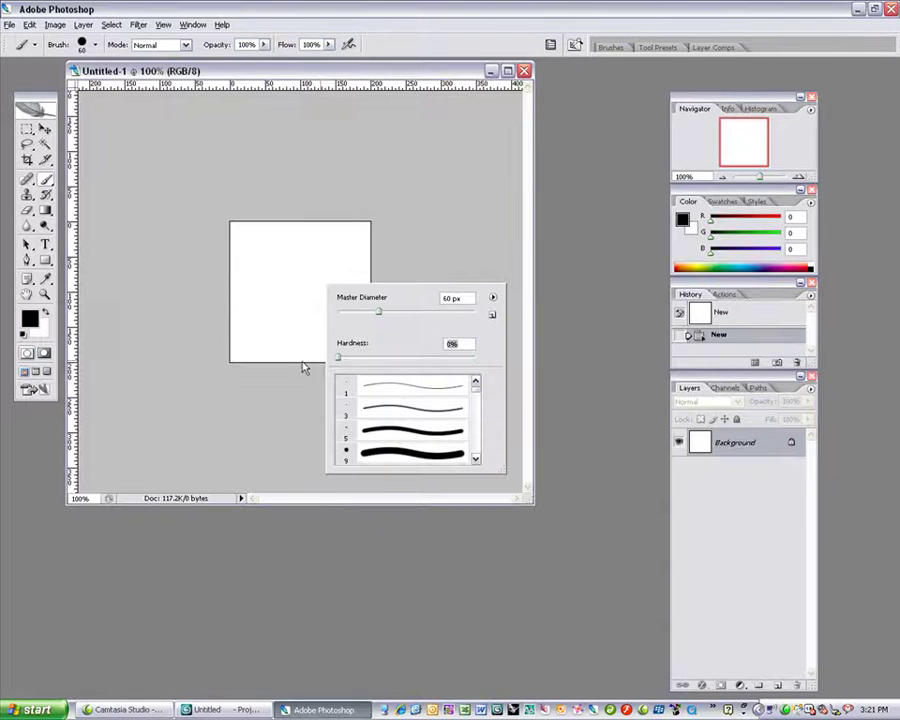
key("Return")
mouse_move(231, 362)
left_mouse_down()
mouse_move(321, 267)
mouse_move(382, 183)
left_mouse_up()
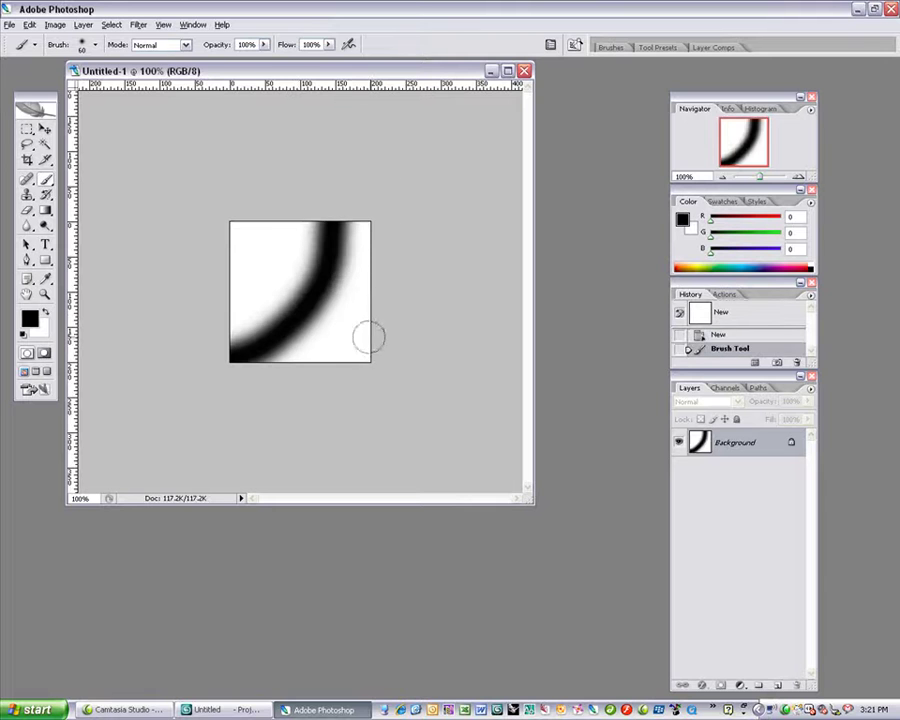
key("ctrl+z")
Enlarge the soft brush to 125 px and paint a broad curved black stroke from the canvas's upper-right corner to its bottom edge.
key("bracketright")
key("bracketright")
key("bracketright")
key("bracketright")
key("bracketright")
mouse_move(362, 223)
left_mouse_down()
mouse_move(341, 215)
mouse_move(317, 442)
left_mouse_up()
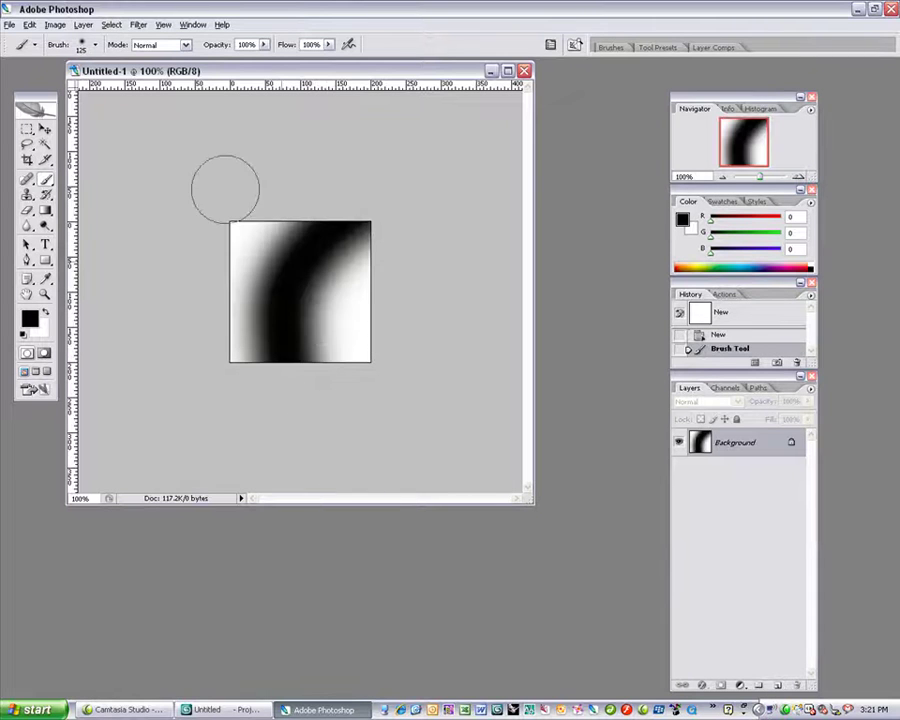
Save the painted image to the Desktop as Blend in Photoshop format.
left_click(10, 24)
left_click(40, 172)
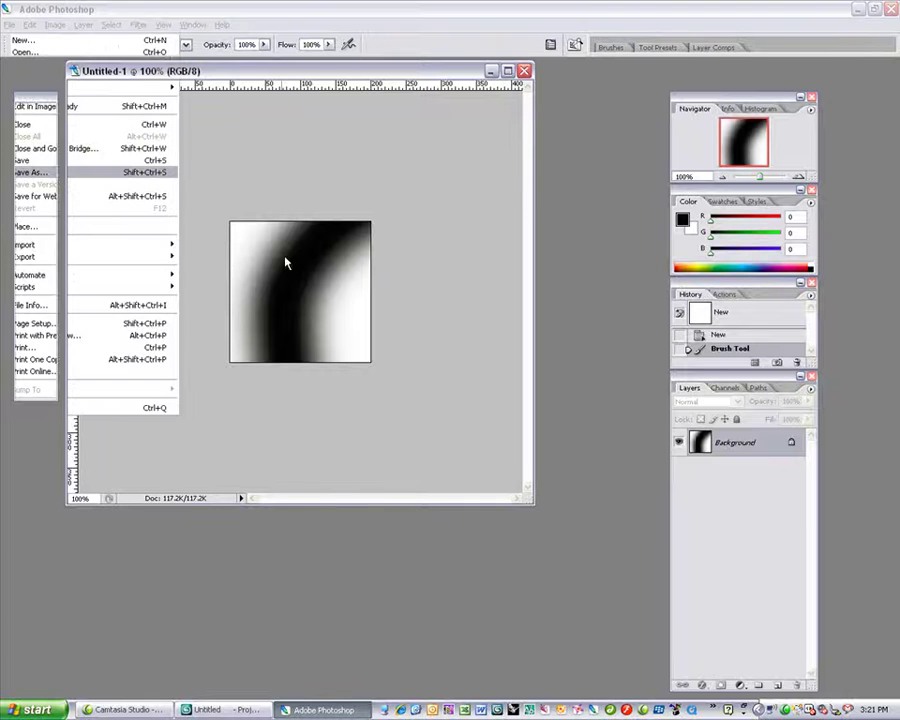
left_click(346, 208)
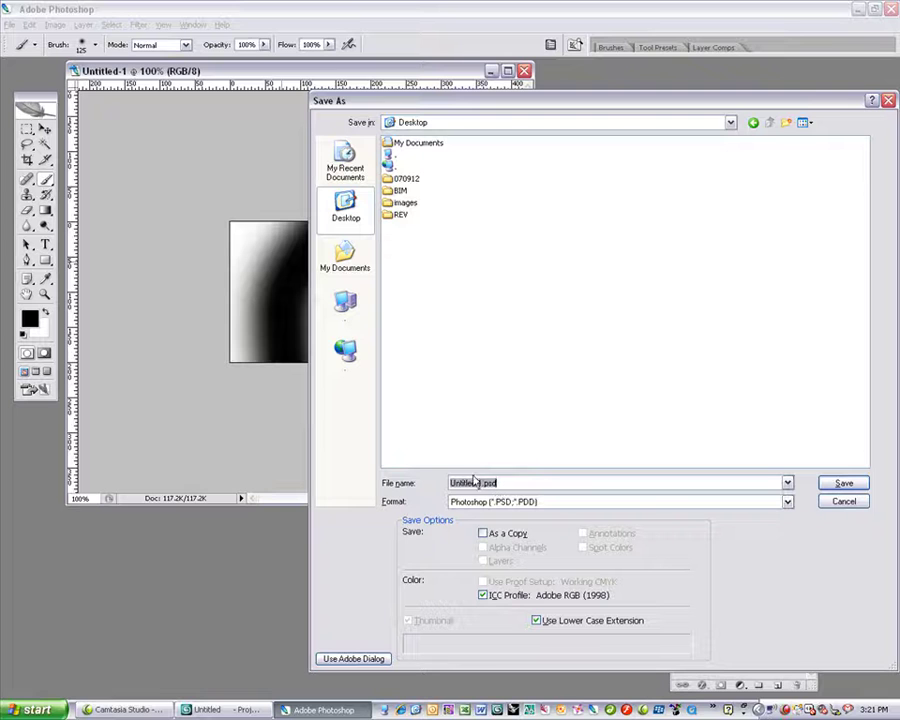
left_click_drag(482, 484, 388, 480)
type("Blend")
key("Return")
Switch back to 3ds Max and assign a Bitmap map to the unused fourth sample slot of the Material Editor.
left_click(226, 709)
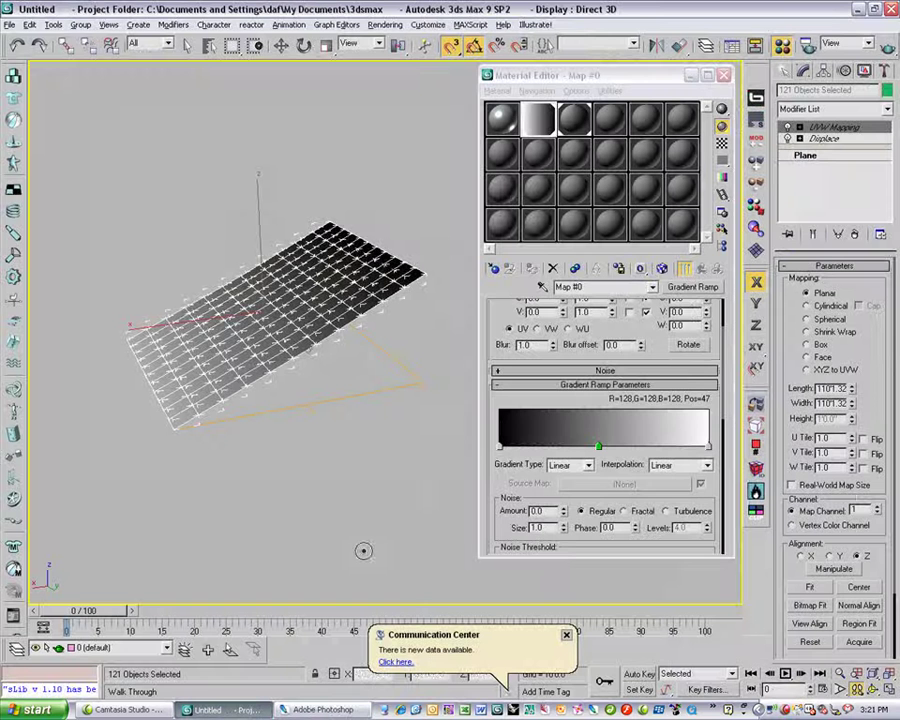
left_click(577, 130)
left_click(611, 124)
left_click(494, 269)
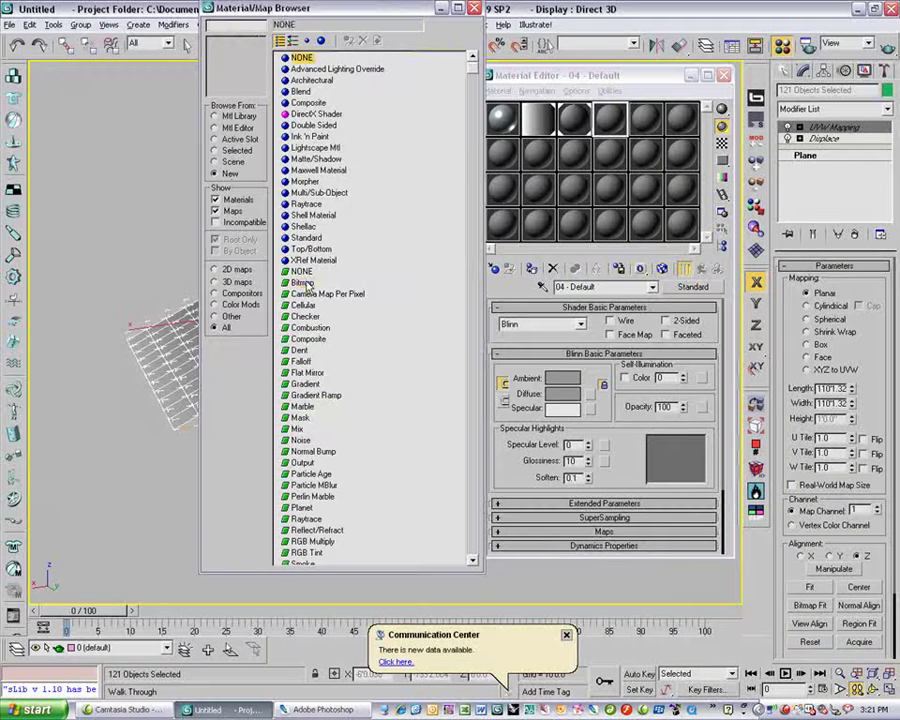
double_click(302, 283)
Load Blend.psd from the Desktop as the bitmap image, using the Collapsed Layers option.
left_click(125, 88)
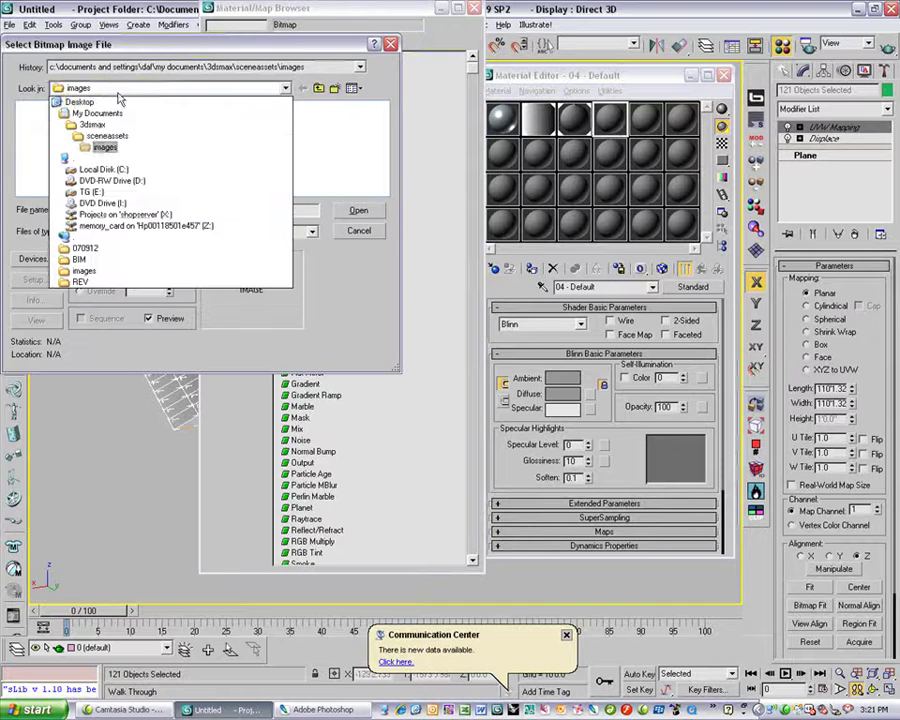
left_click(118, 102)
left_click(112, 120)
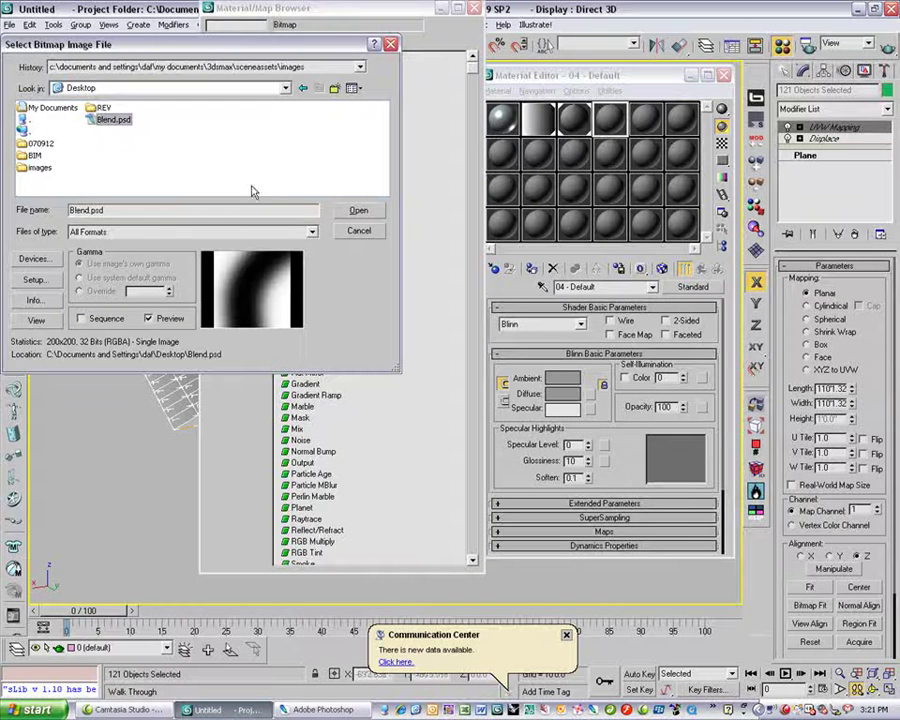
left_click(359, 211)
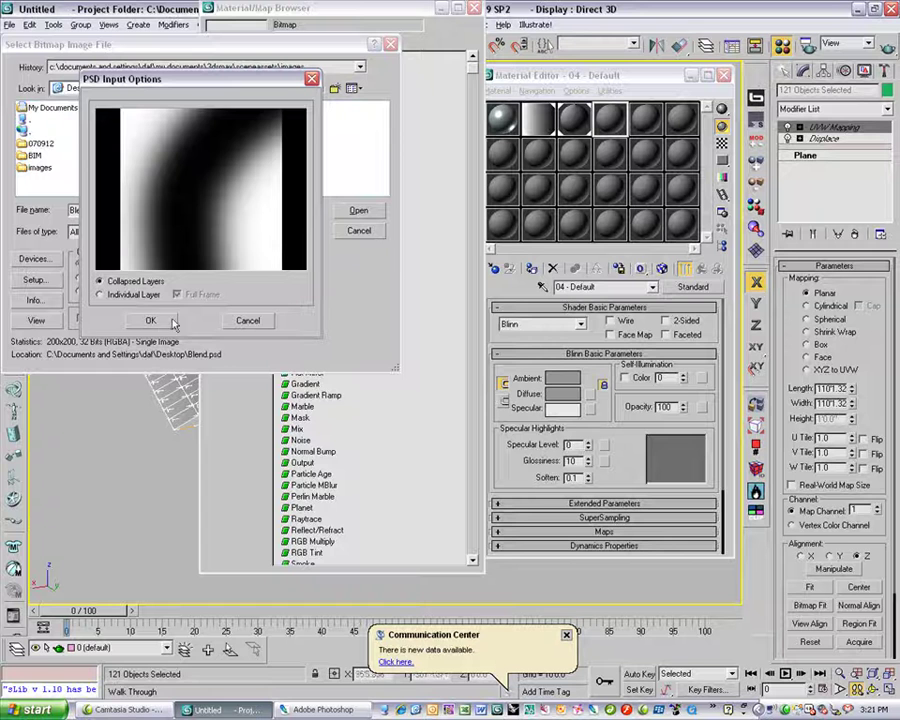
left_click(122, 295)
left_click(115, 281)
left_click(148, 320)
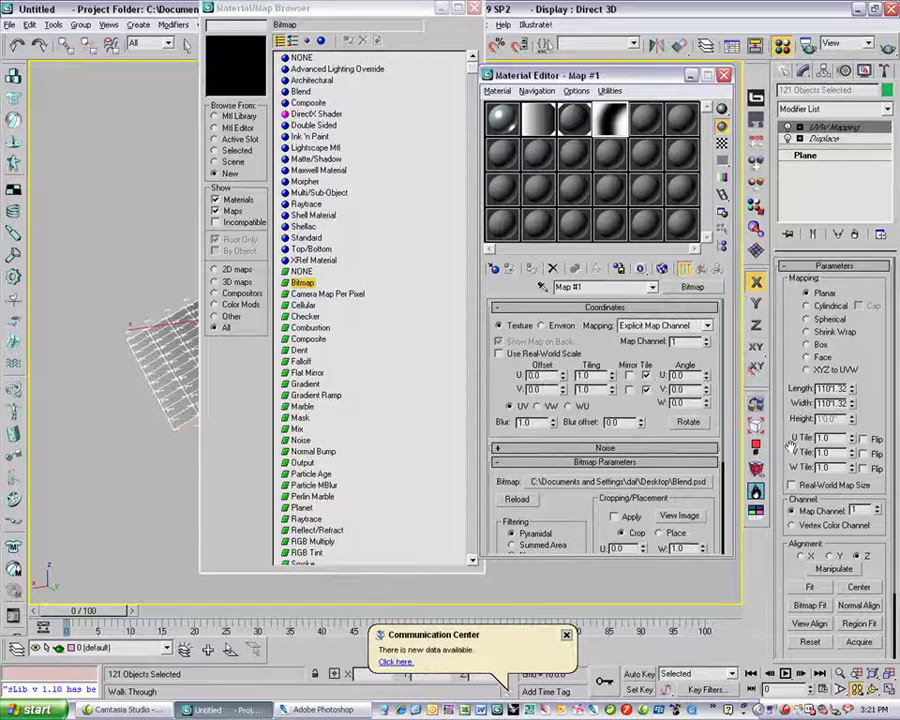
Replace the Displace modifier's Gradient Ramp map with an instance of the Blend.psd bitmap map.
left_click(824, 138)
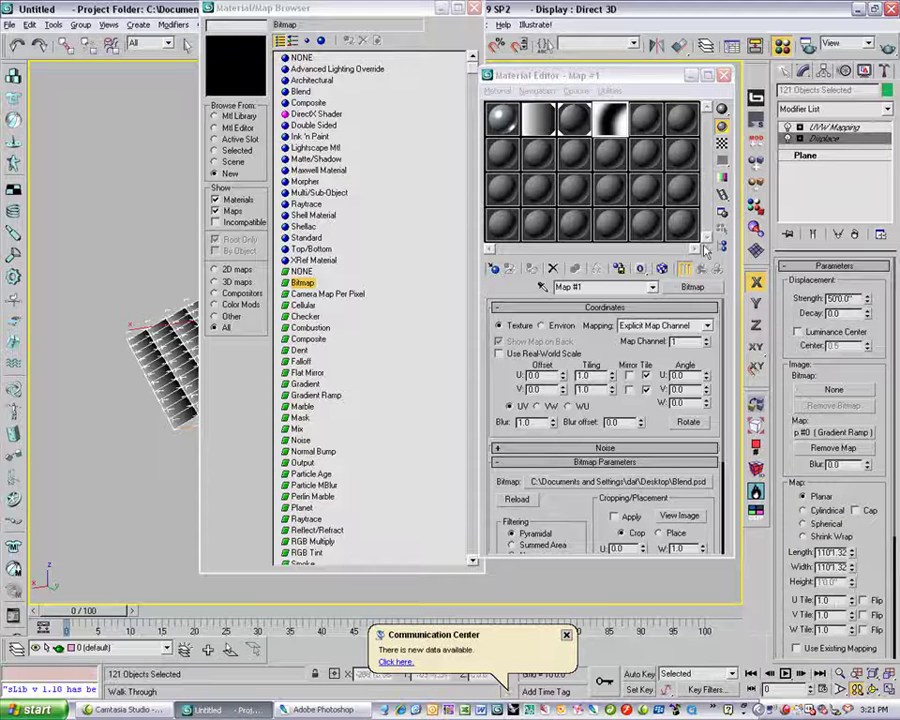
left_click_drag(609, 119, 840, 433)
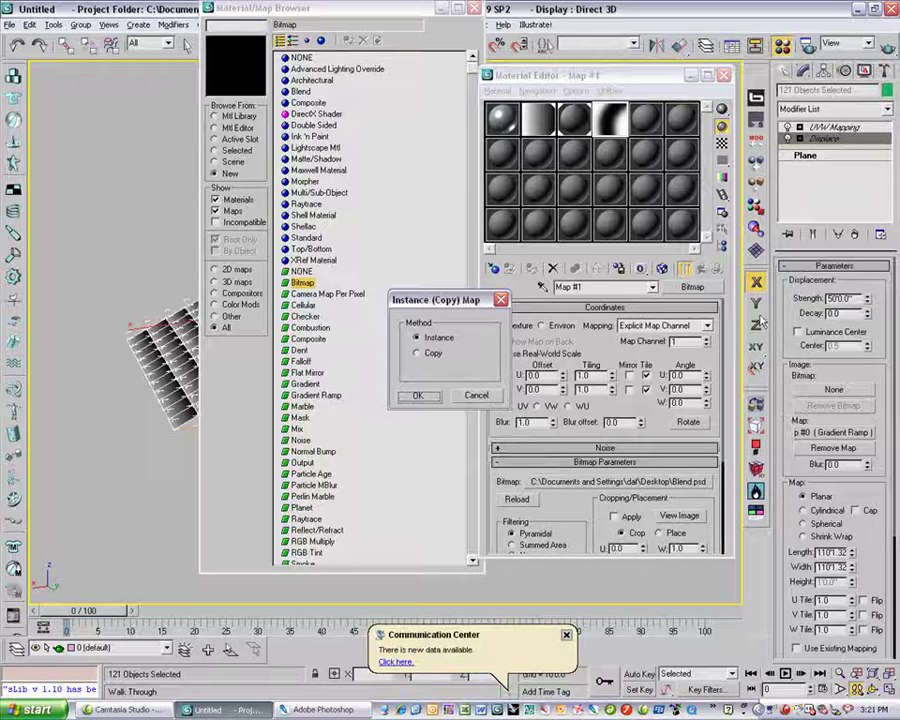
left_click(419, 397)
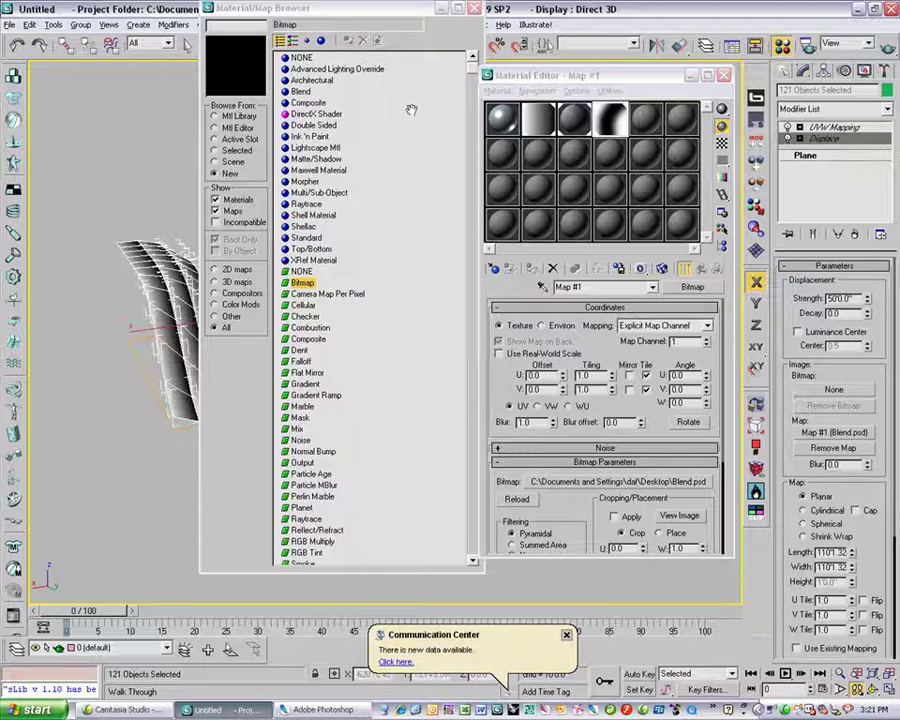
Close the Material/Map Browser and inspect the displaced grid of planes from another angle.
left_click_drag(415, 8, 271, 28)
left_click(254, 29)
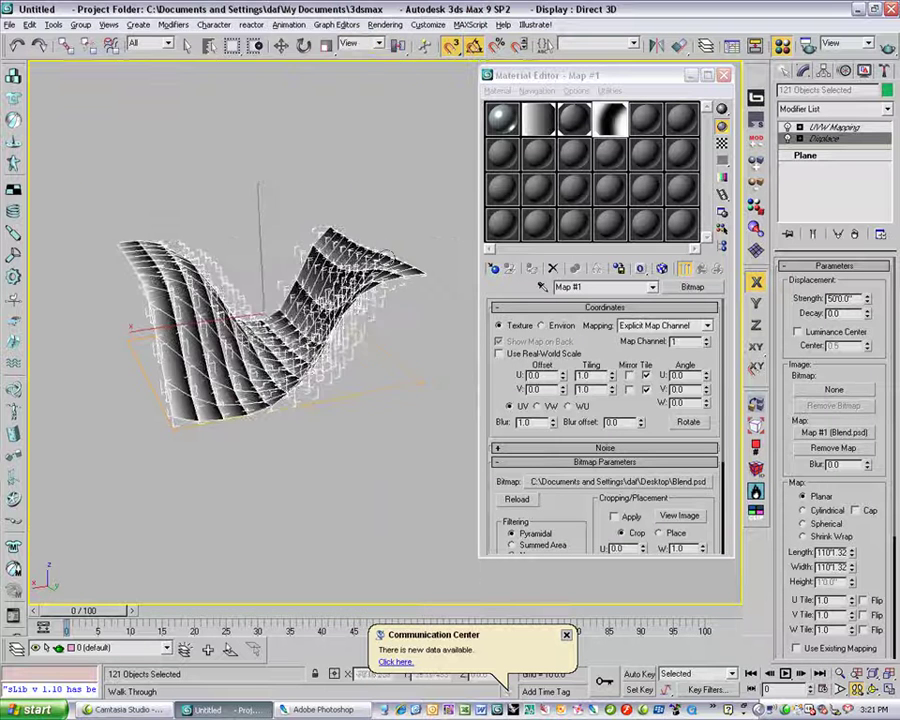
middle_click_drag(322, 330, 230, 285, "alt")
Switch to Photoshop, paint soft black spots in Blend.psd's lower-right and upper-left corners, and return to 3ds Max.
left_click(322, 710)
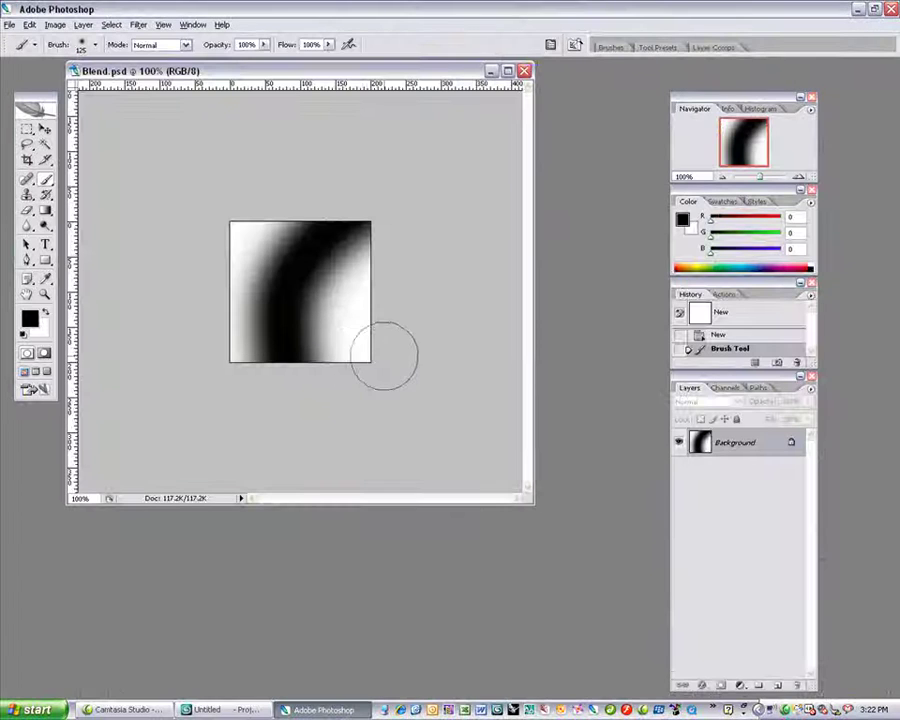
left_click_drag(380, 362, 382, 348)
left_click_drag(242, 226, 236, 252)
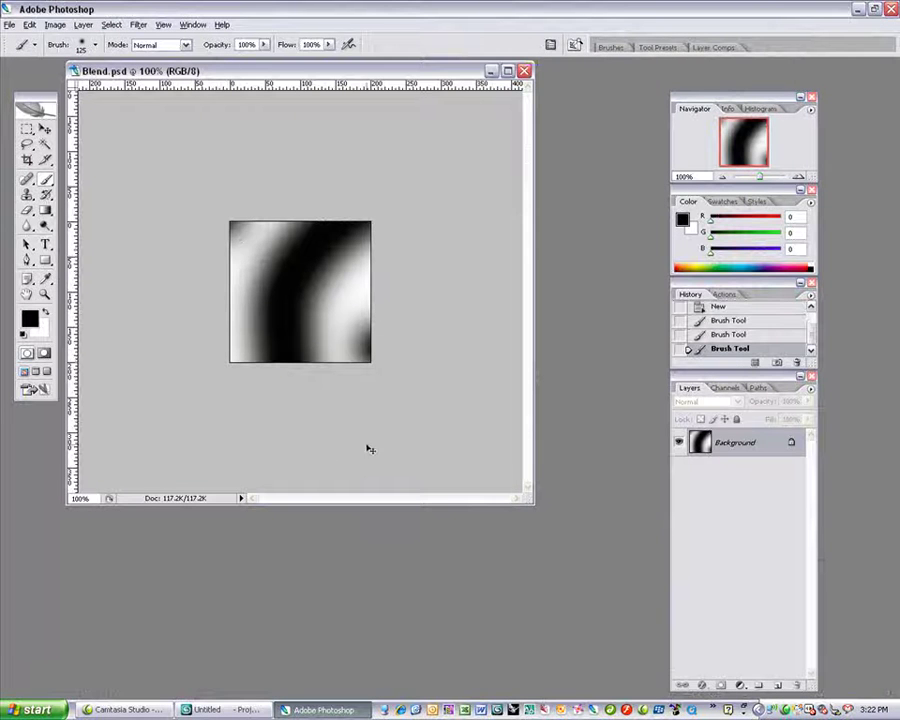
left_click(238, 709)
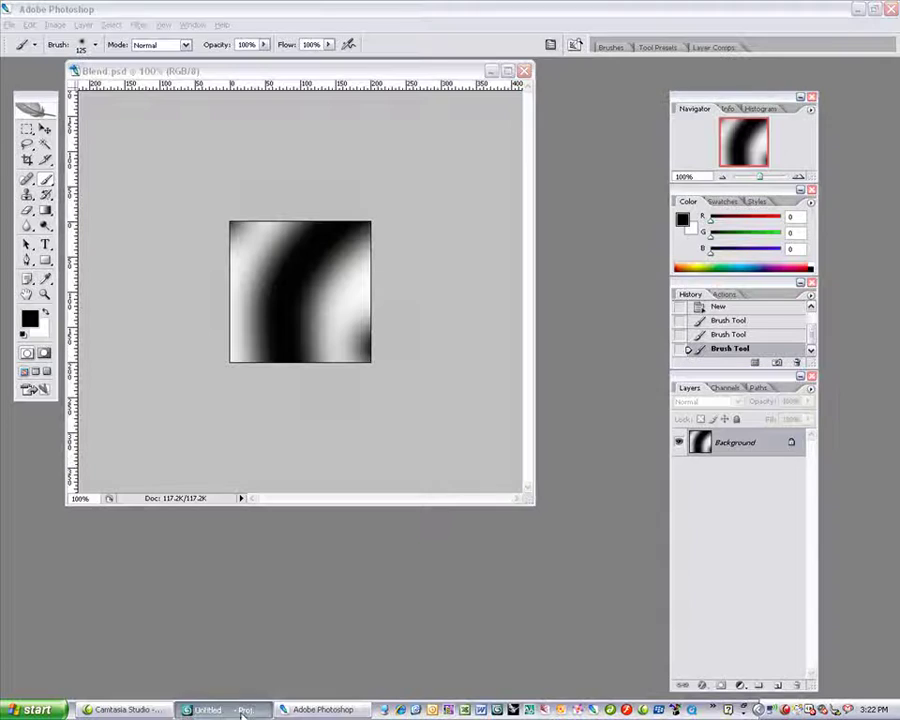